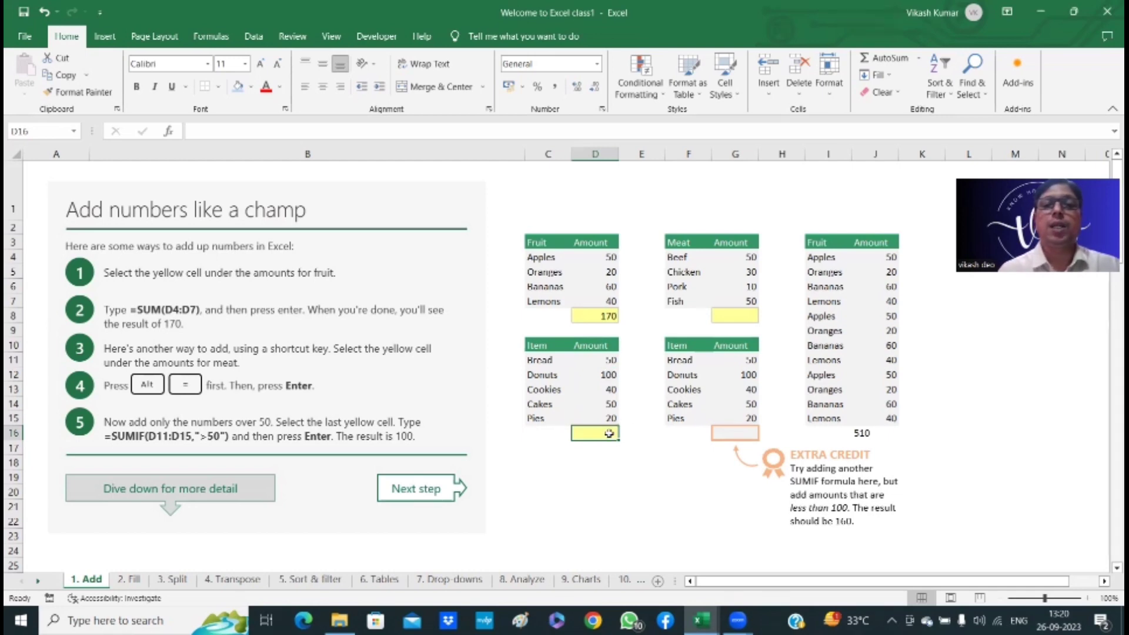
Step: Start a SUMIF formula in the yellow cell D16, using the item amounts D11:D15 as its range
type("=")
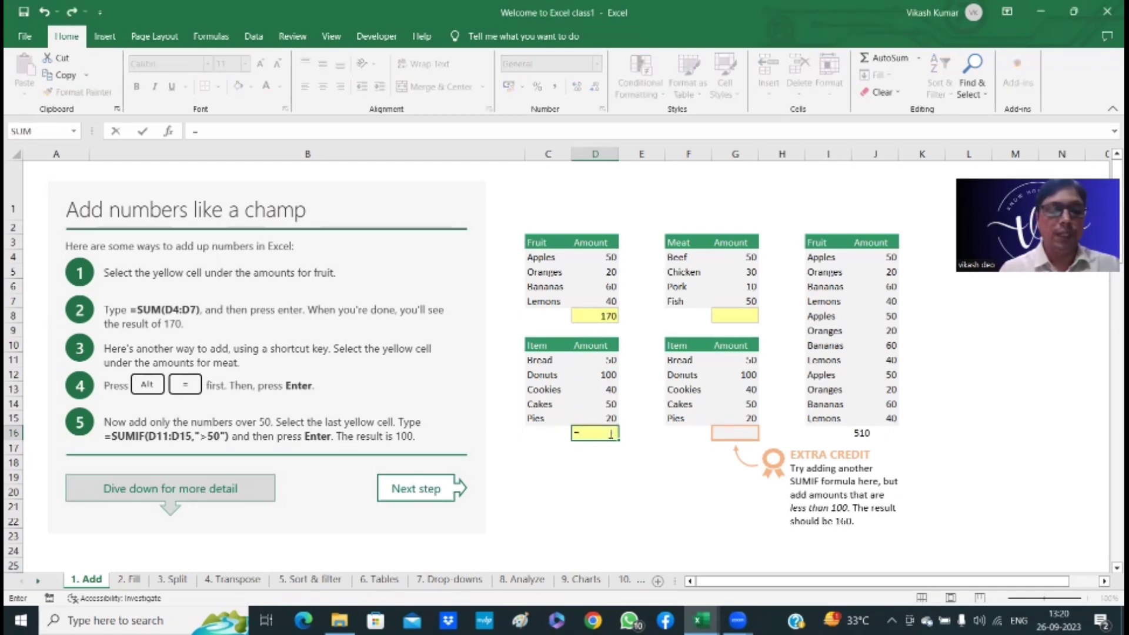
type("su")
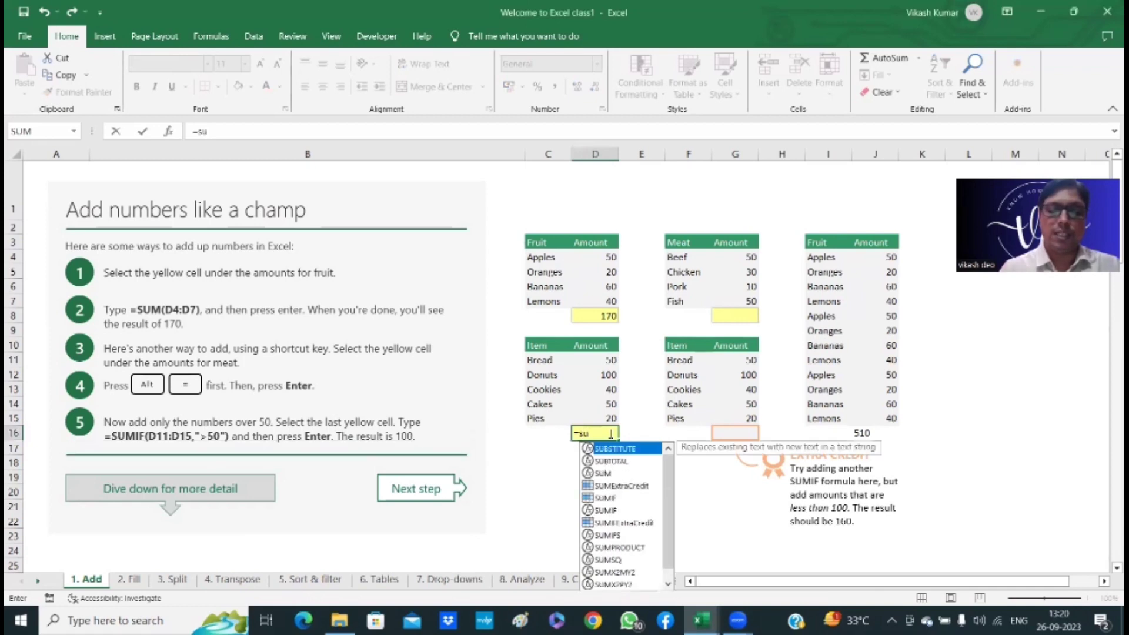
type("mif")
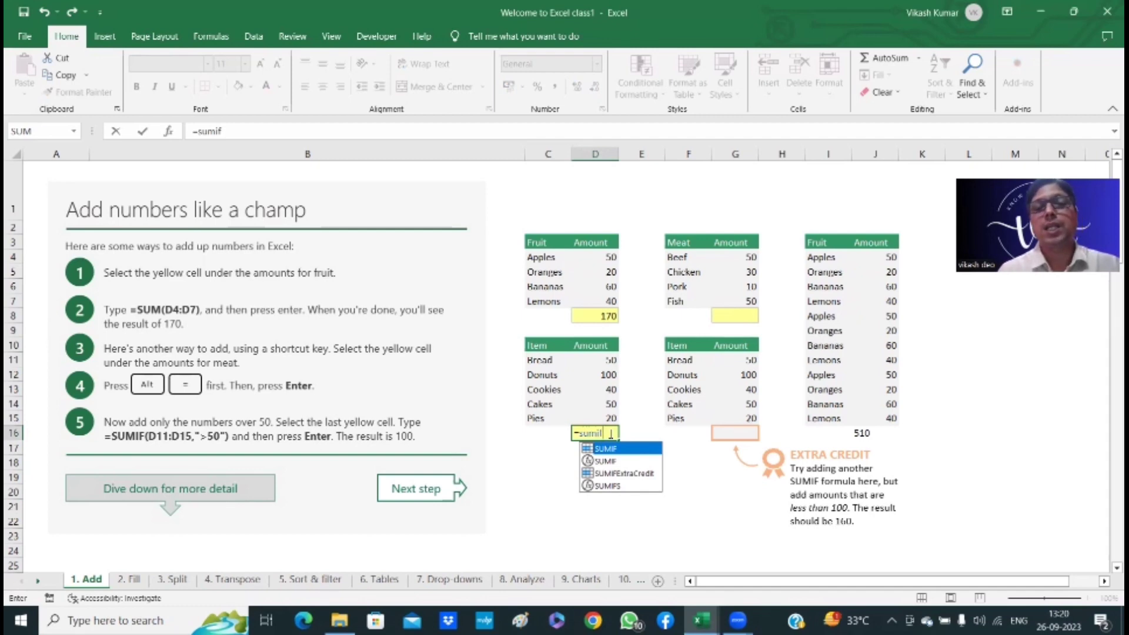
key("Tab")
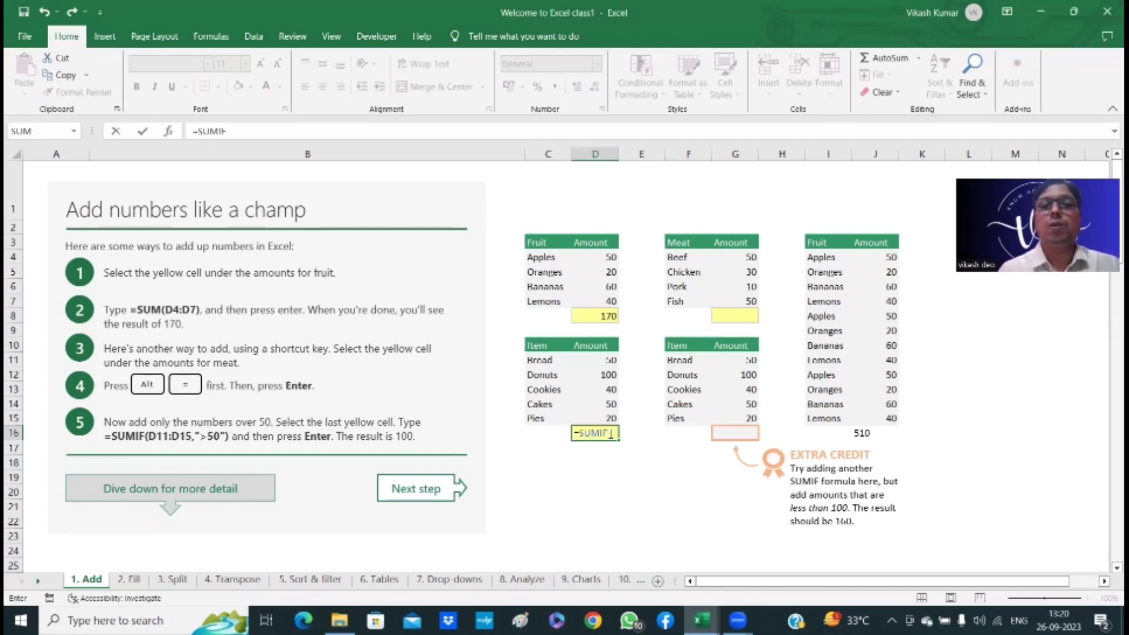
type("(")
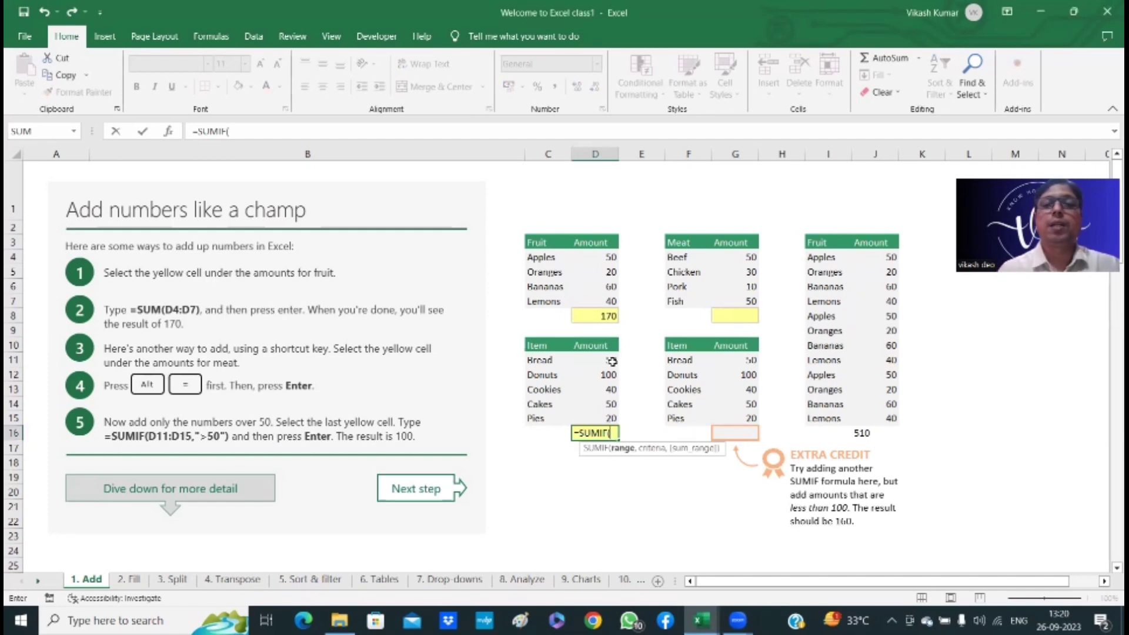
left_click(611, 361)
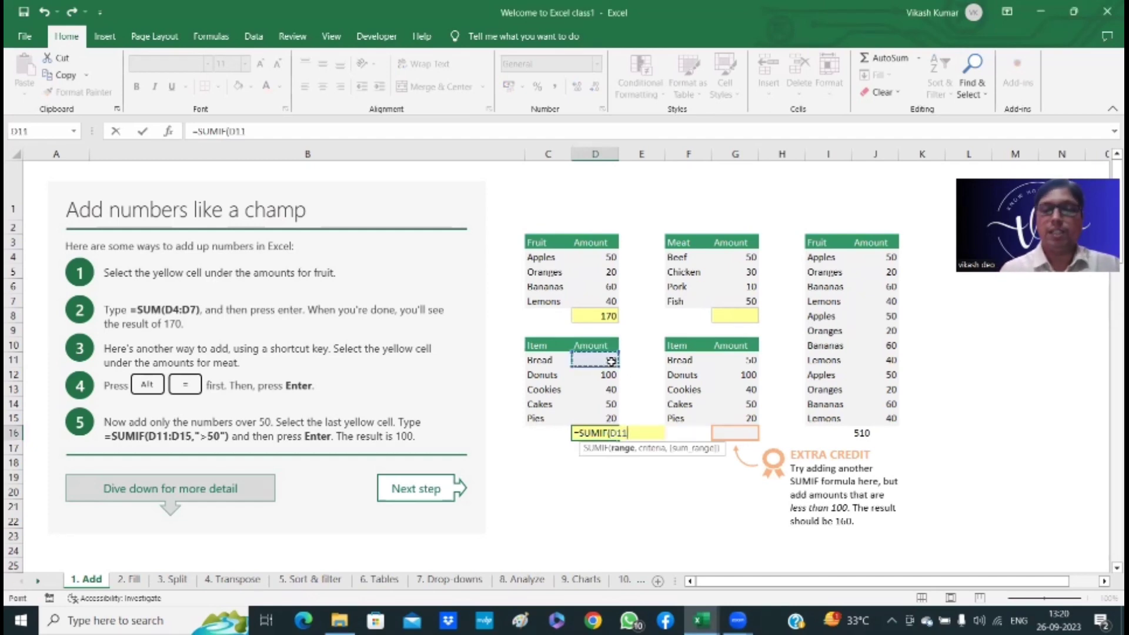
key("shift+Down")
key("shift+Down")
key("shift+Down")
key("shift+Down")
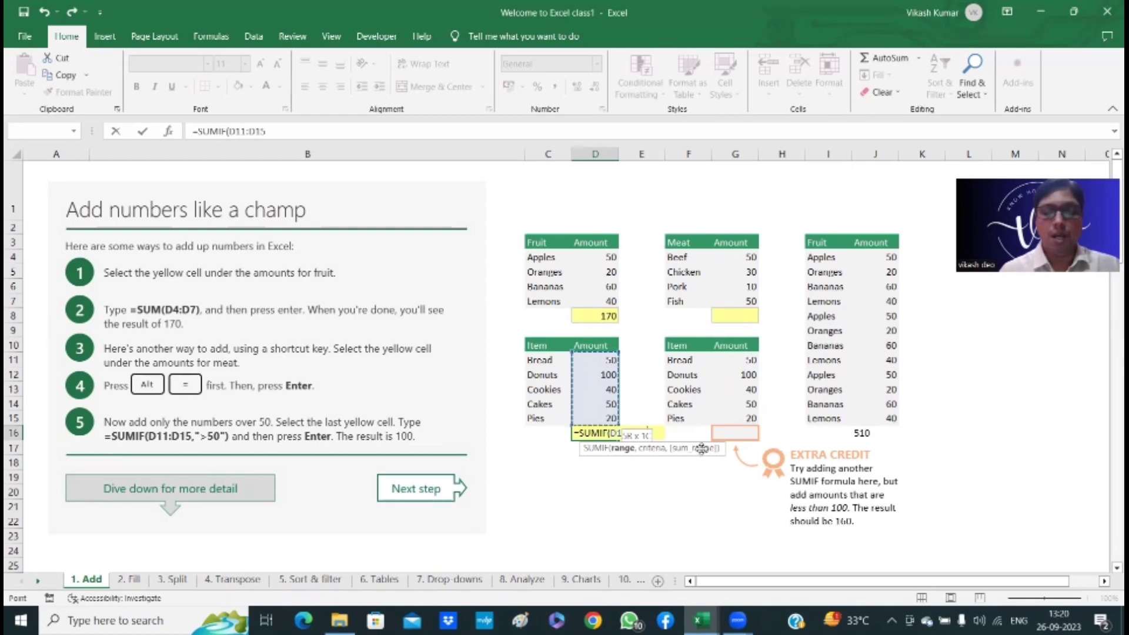
Step: Complete the SUMIF formula in D16 with the criterion ">50" and enter it
type(",")
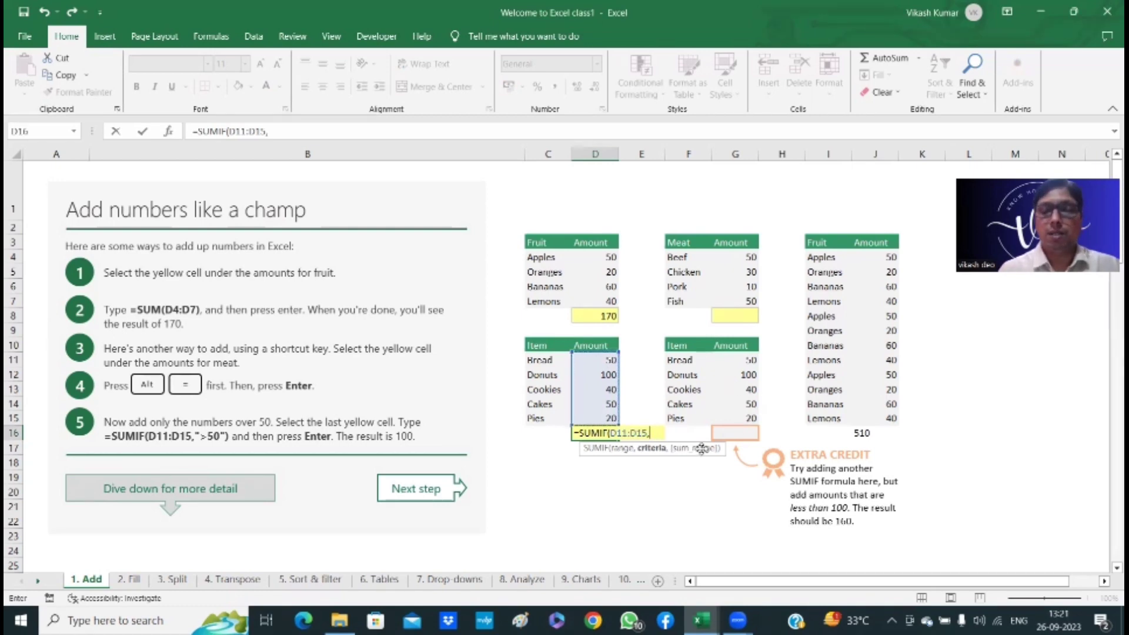
type("\"")
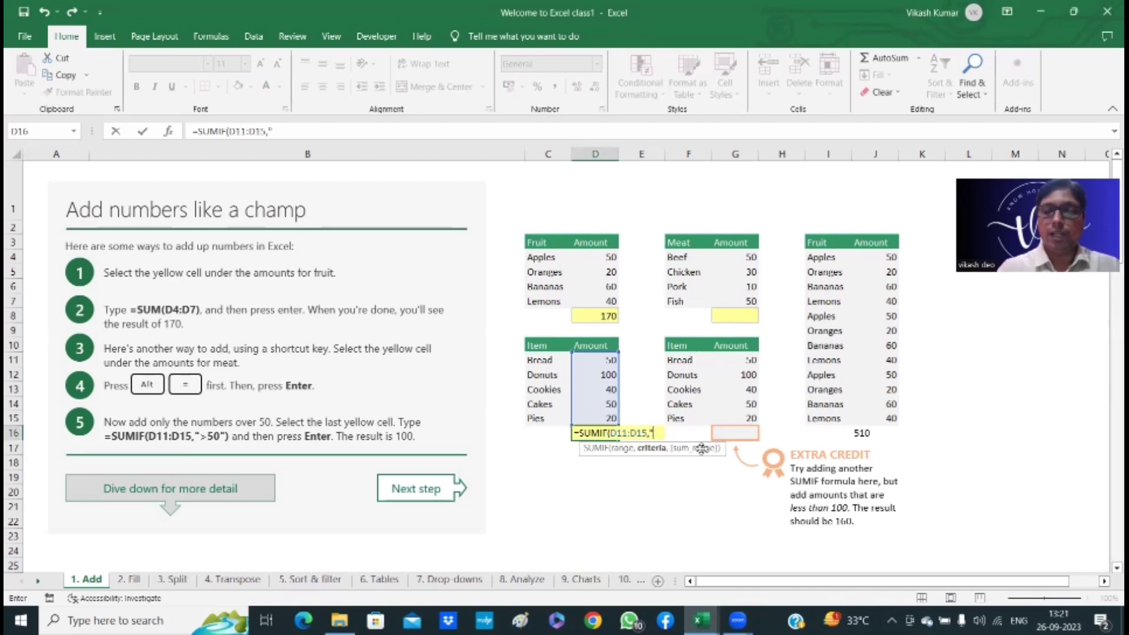
type(">")
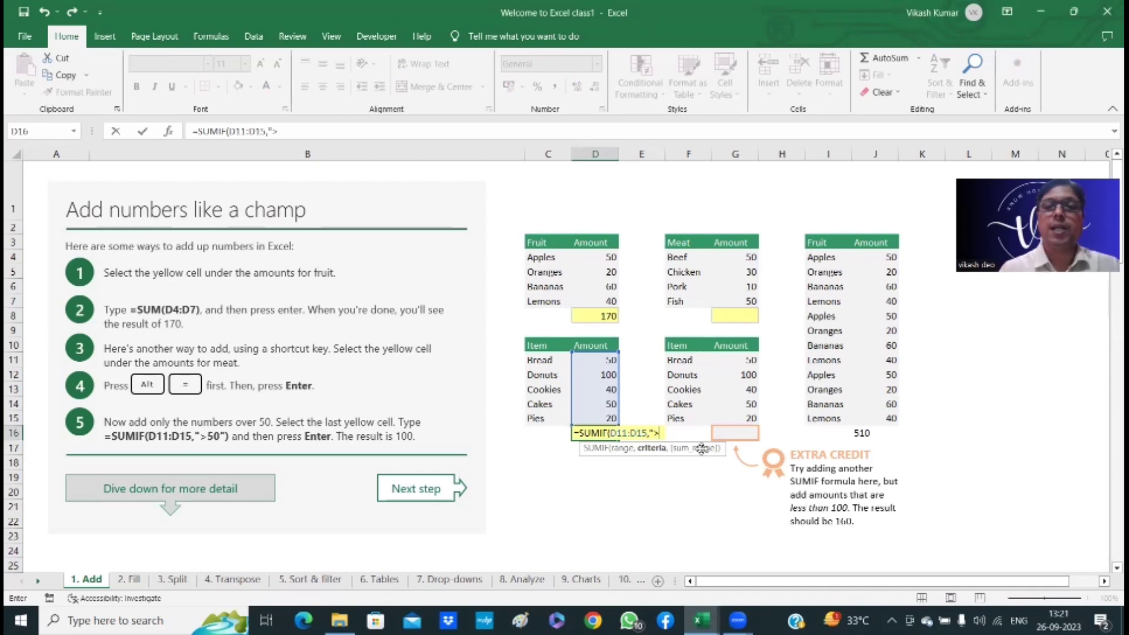
type("50")
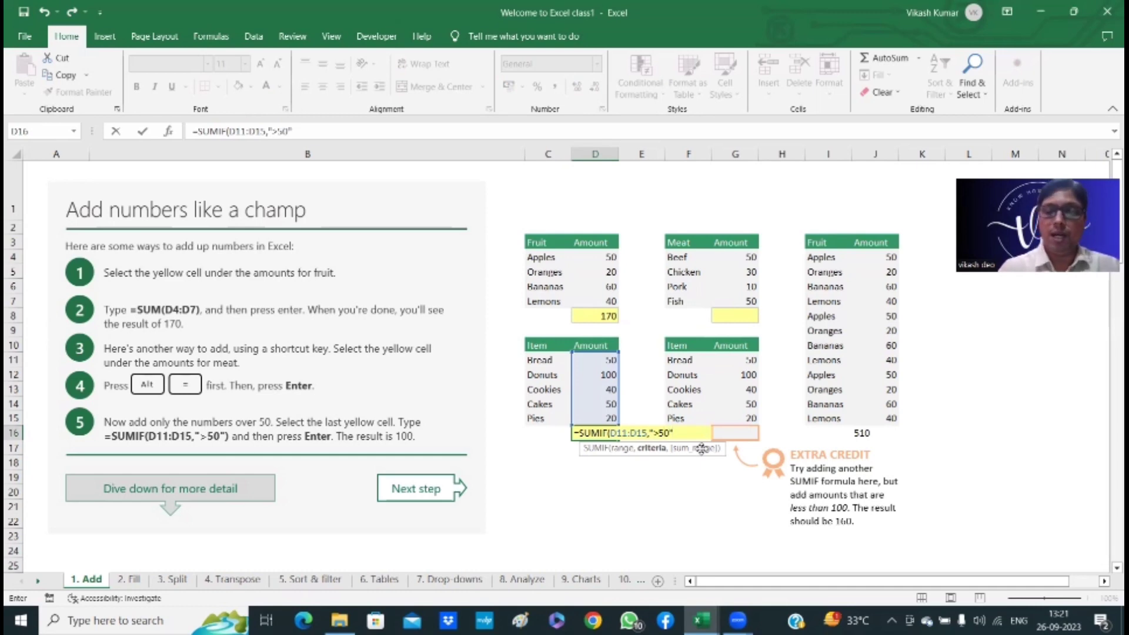
type("\")")
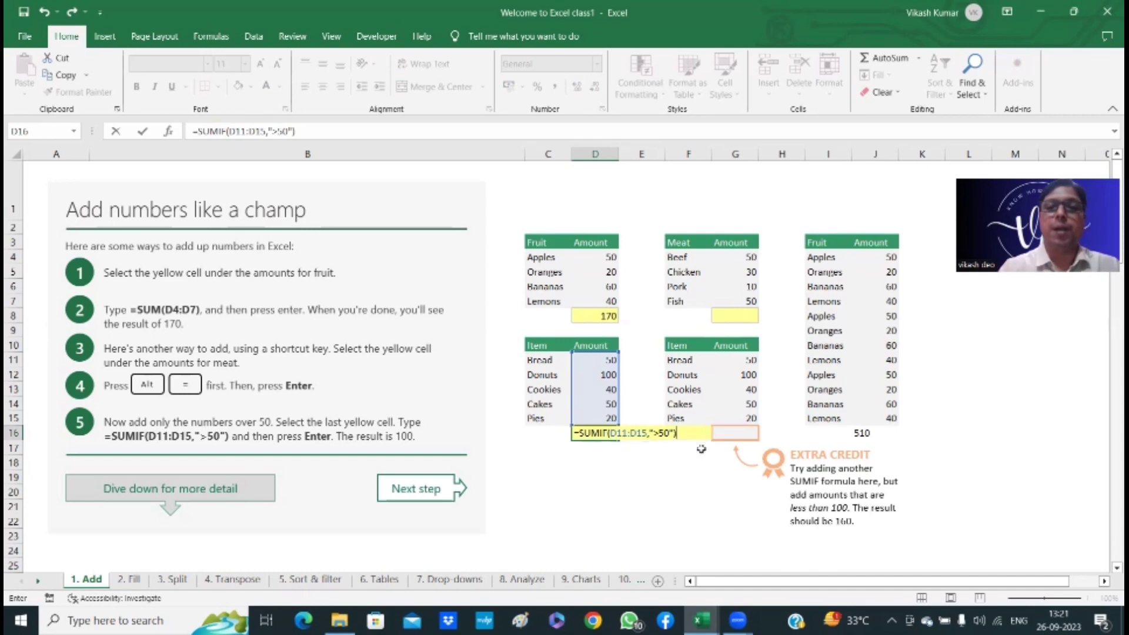
key("Return")
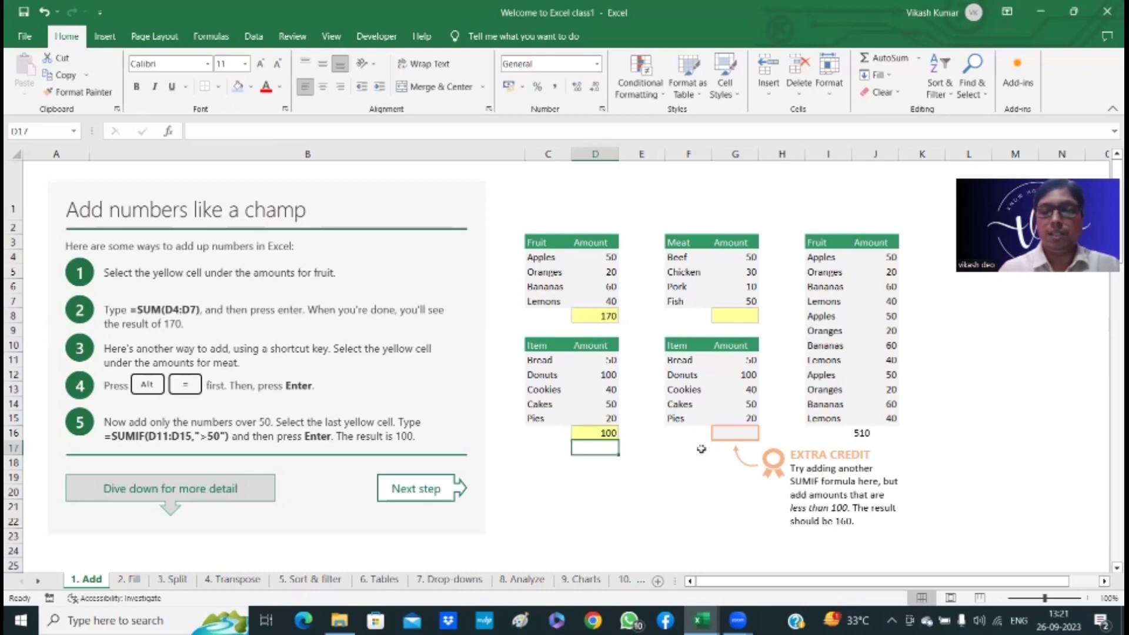
Step: Start a second SUMIF formula in D17, using the item amounts D11:D15 as its range
type("=")
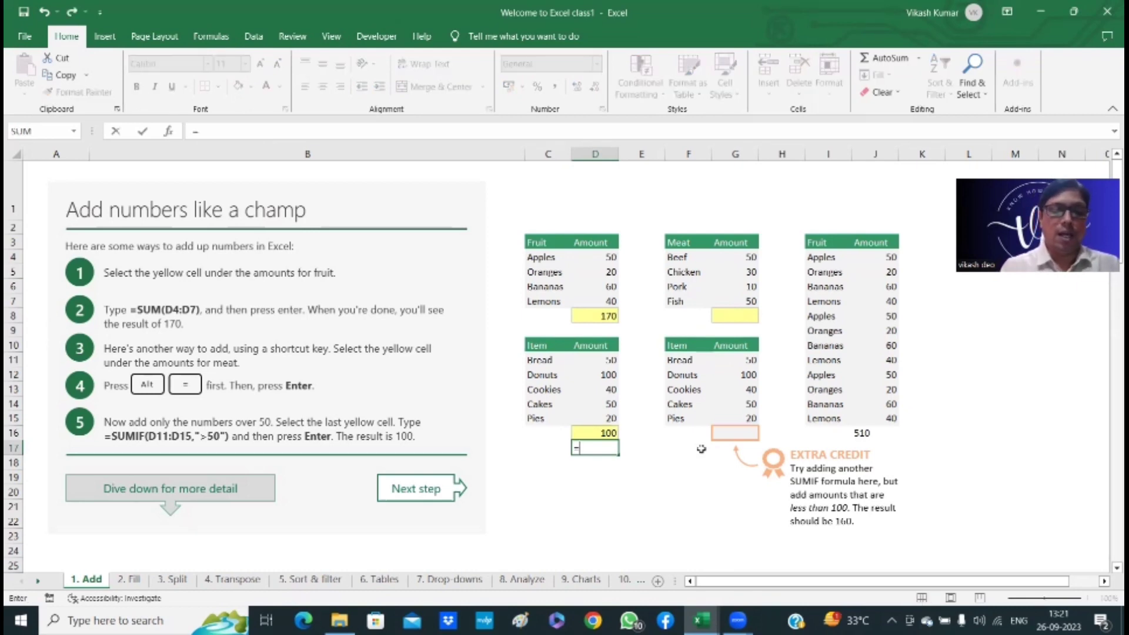
type("Su")
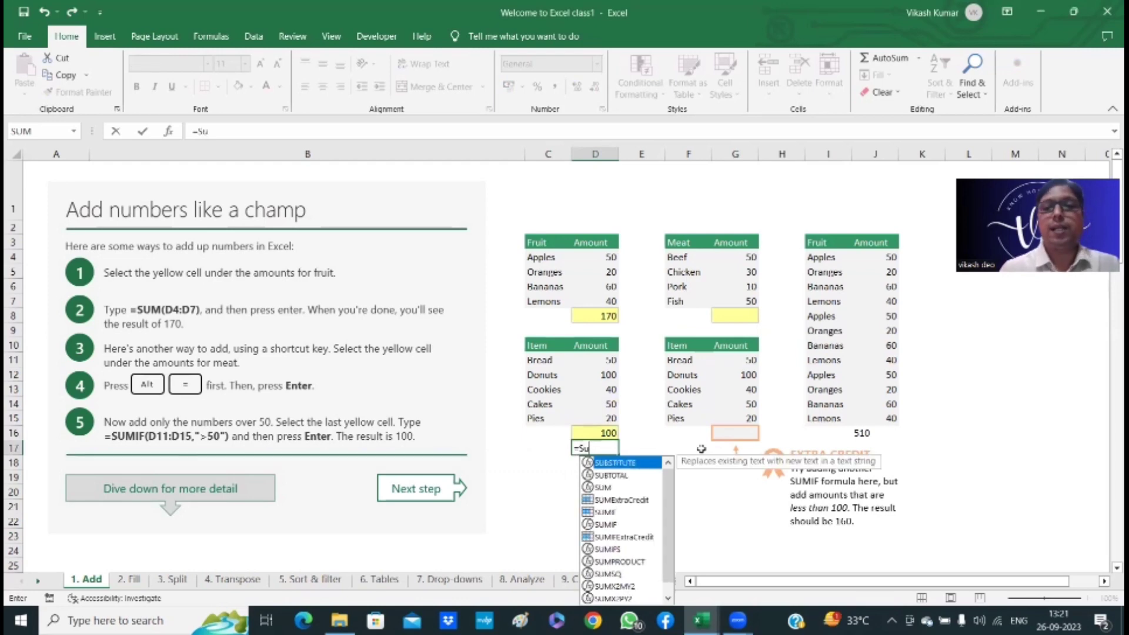
type("m")
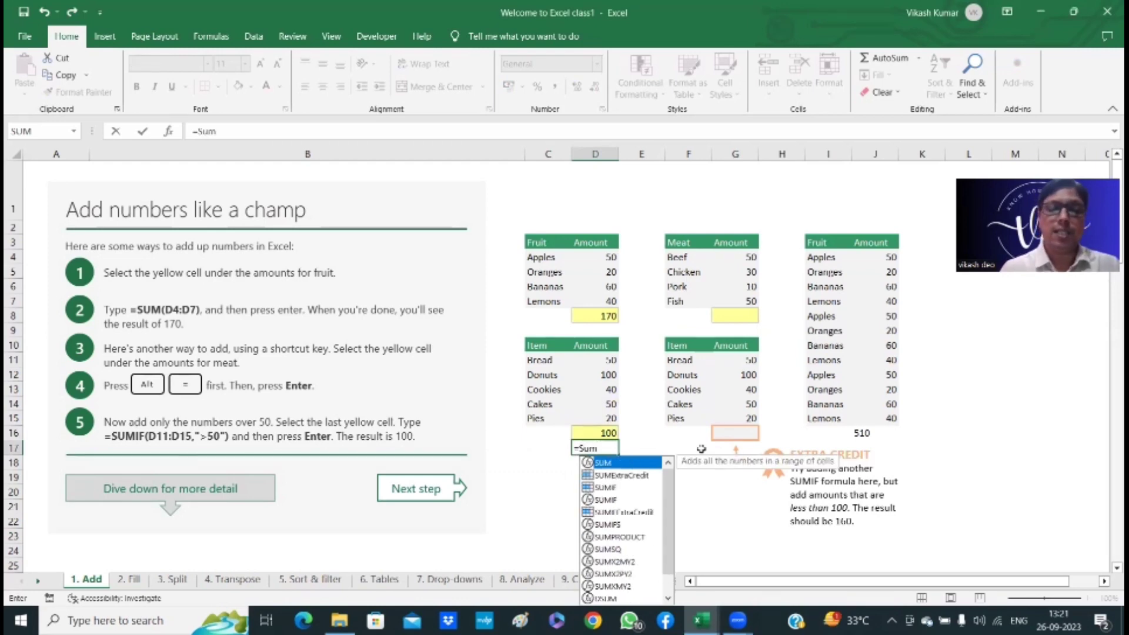
type("if")
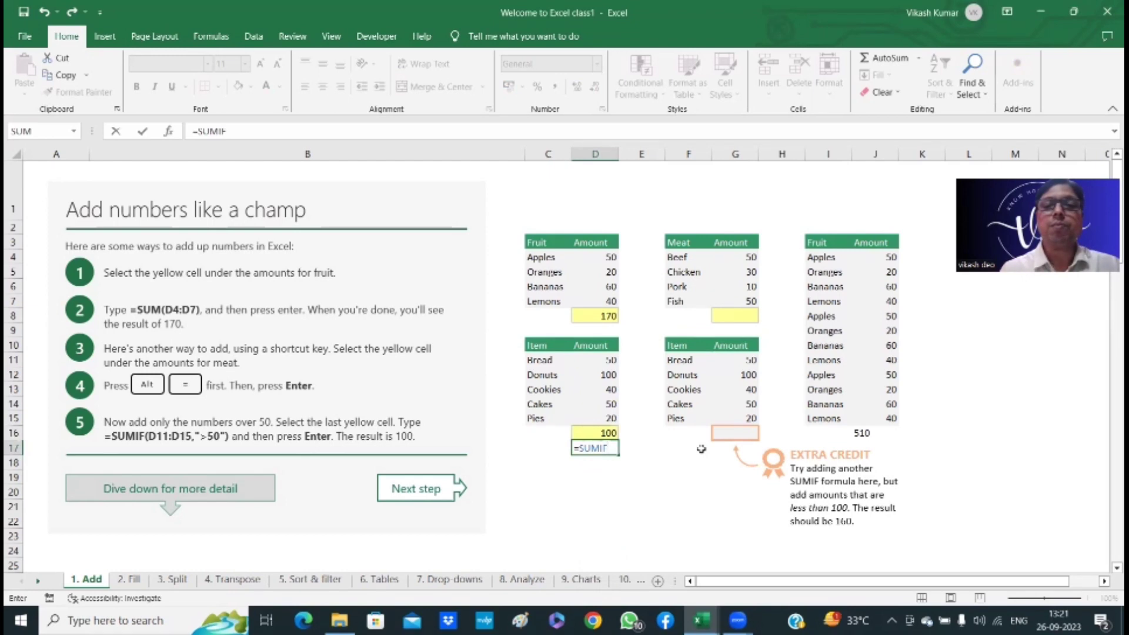
type("(")
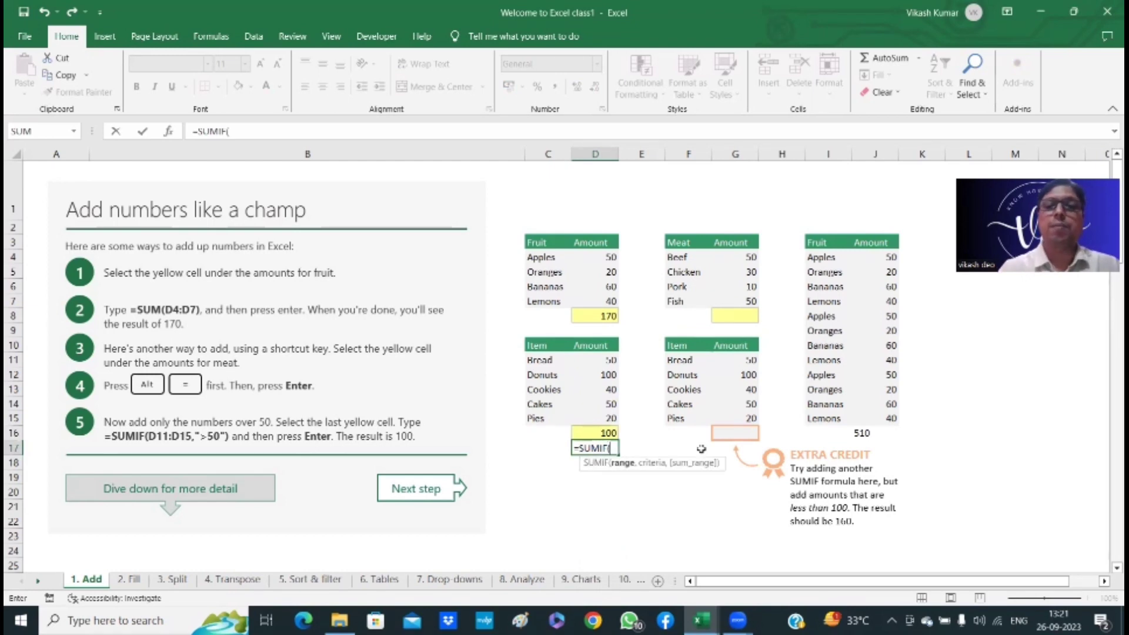
key("Up")
key("Up")
key("Up")
key("Up")
key("Up")
key("Up")
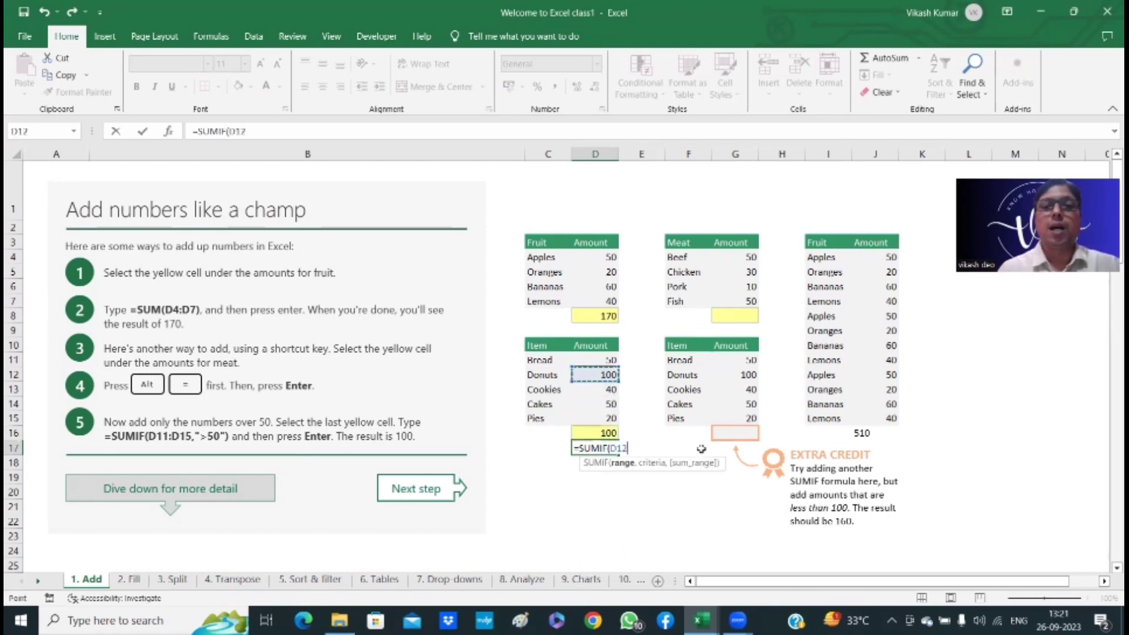
key("shift+Down")
key("shift+Down")
key("shift+Down")
key("shift+Down")
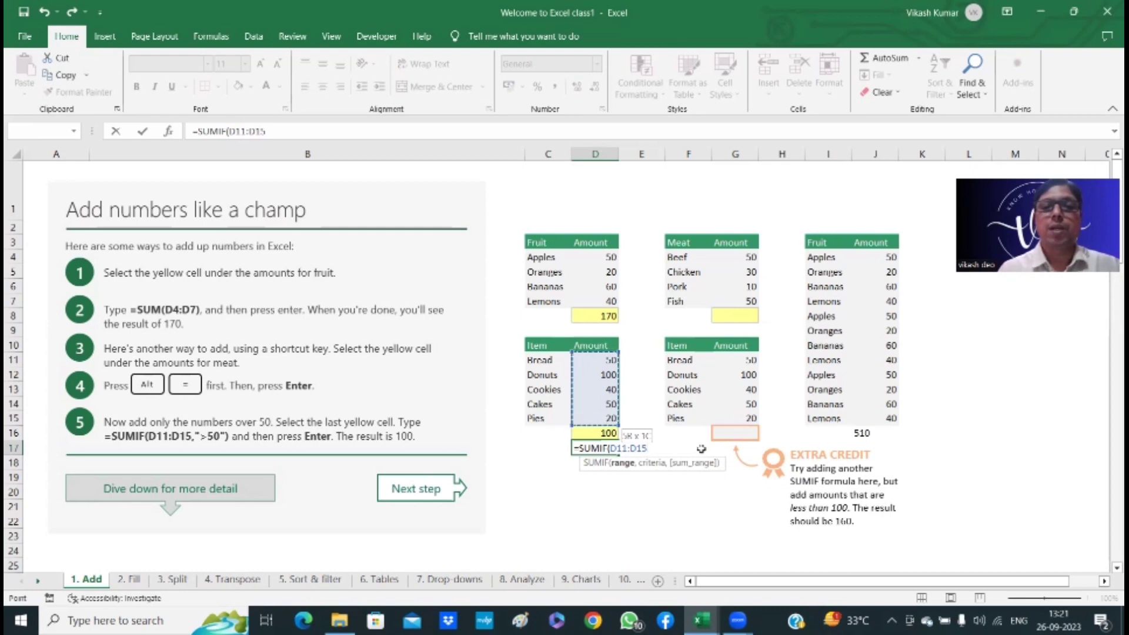
Step: Complete the SUMIF formula in D17 with the criterion "<50" and enter it
type(",")
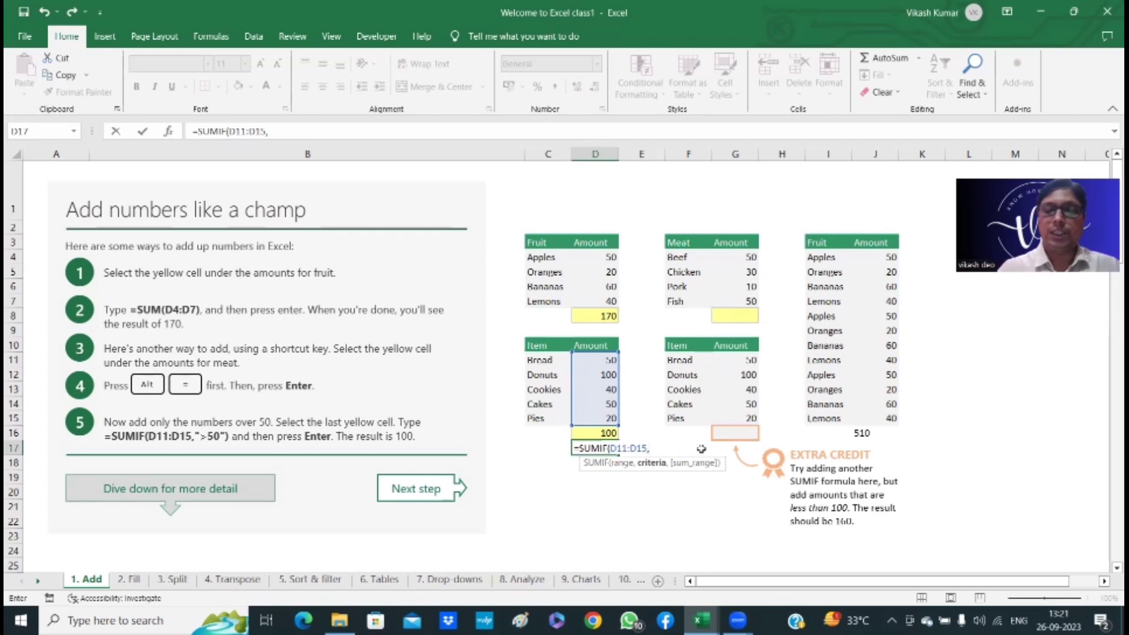
type("\"")
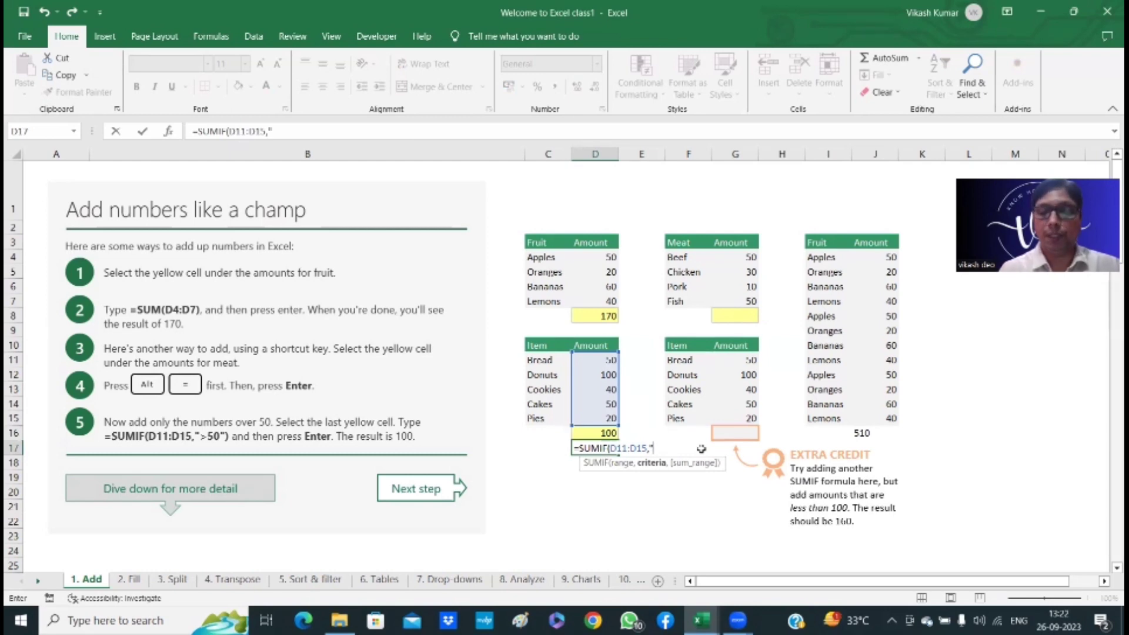
type("<")
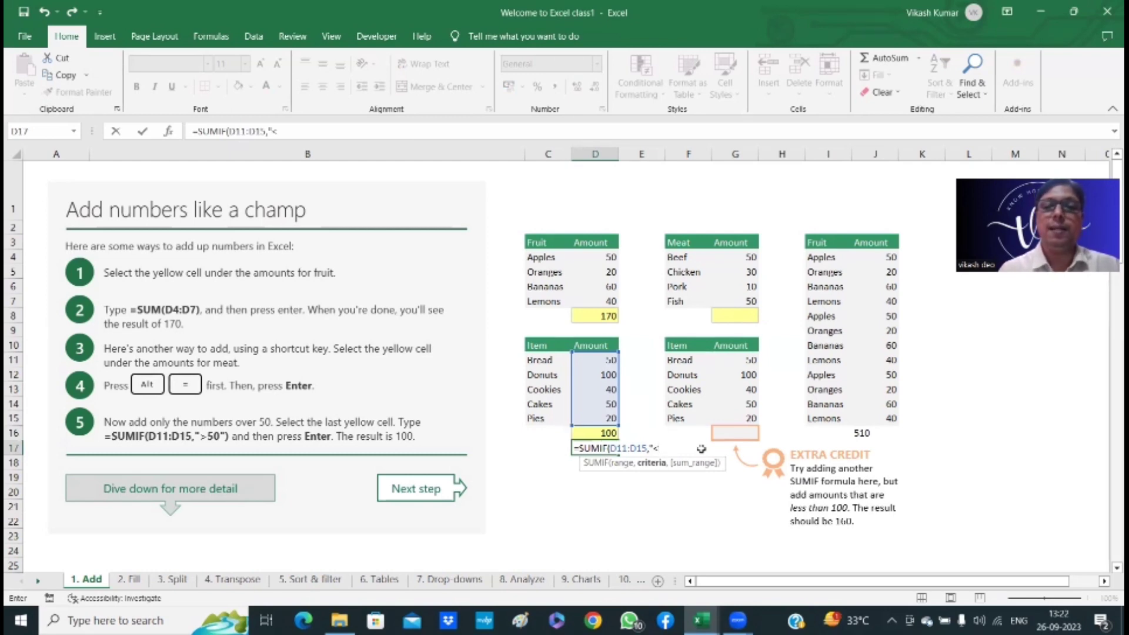
type("50")
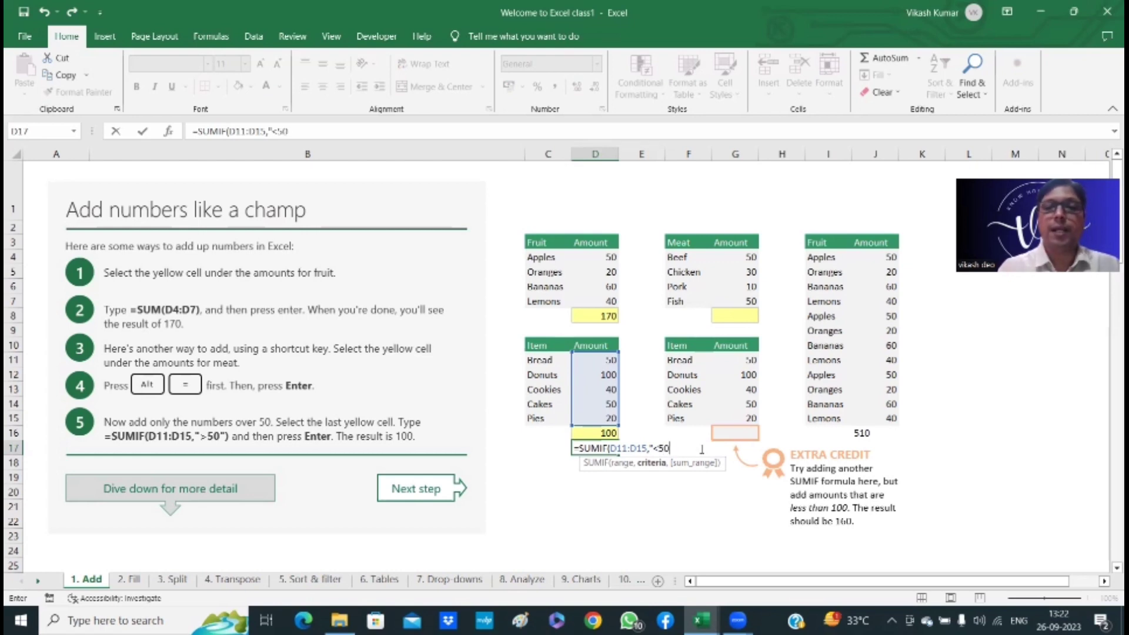
type("\"")
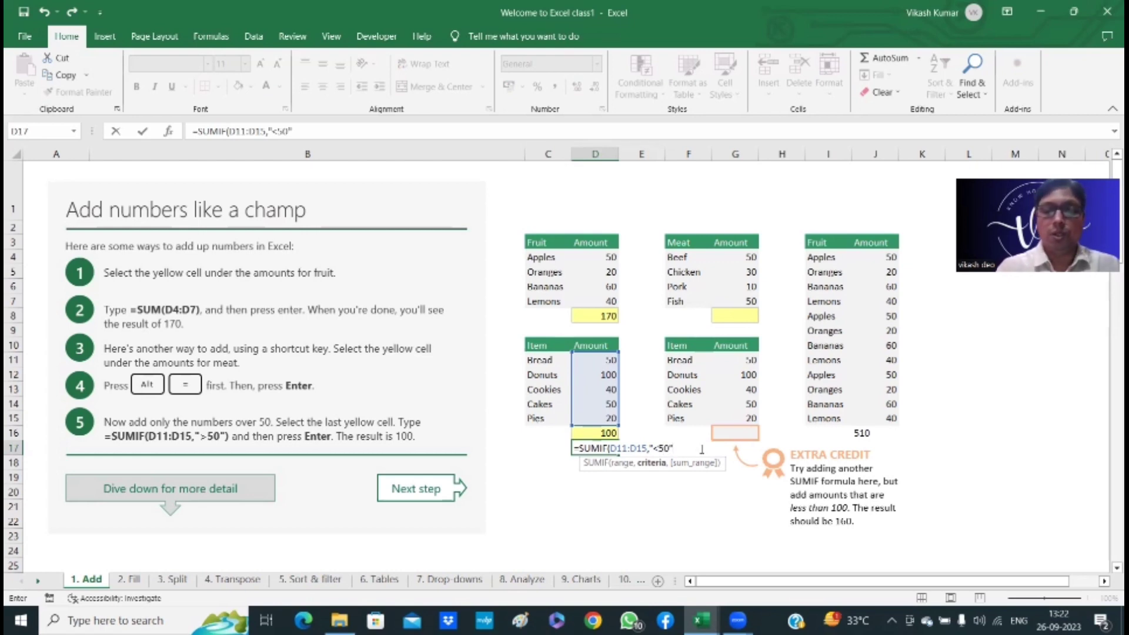
type(")")
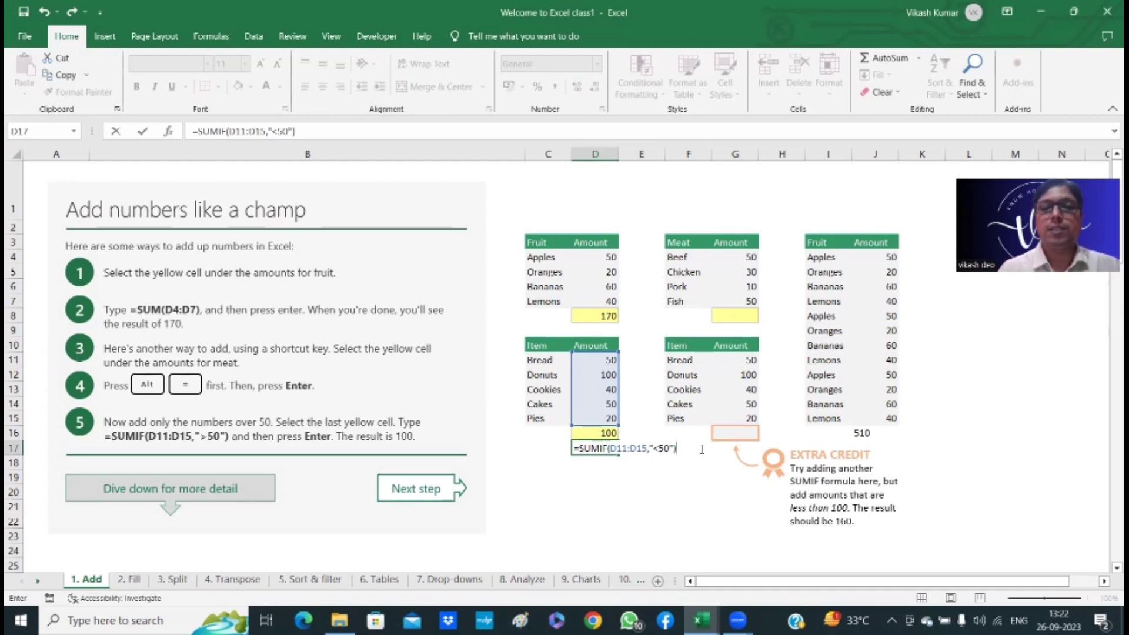
key("Return")
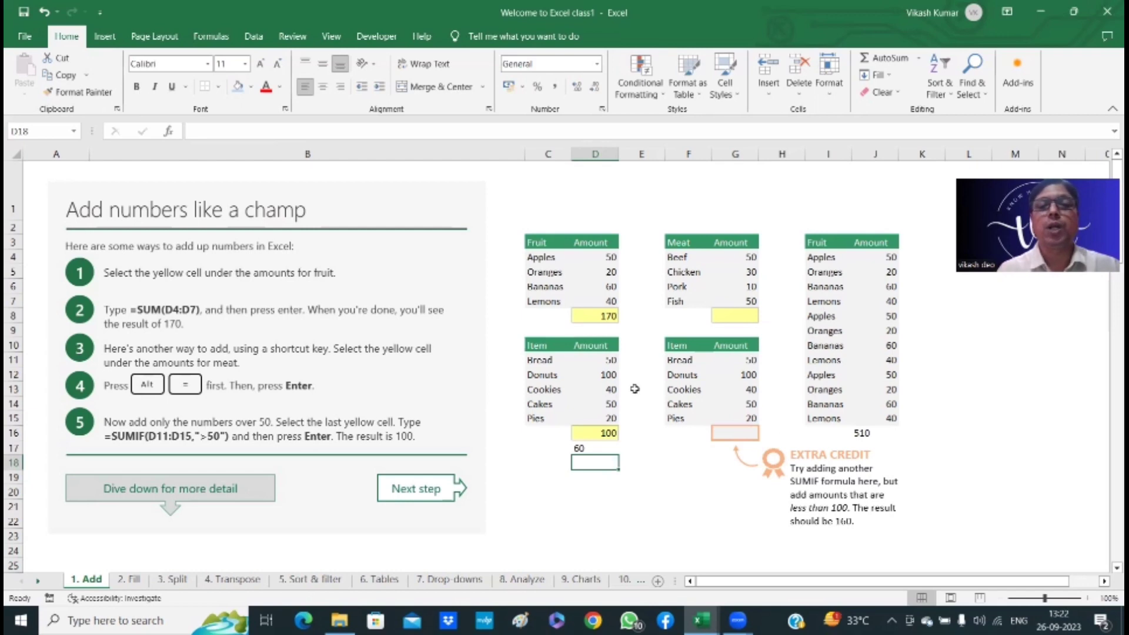
Step: Switch to the 2017 Order dummy data workbook and look through the CID column of the Order Data sheet from end to end
left_click(610, 375)
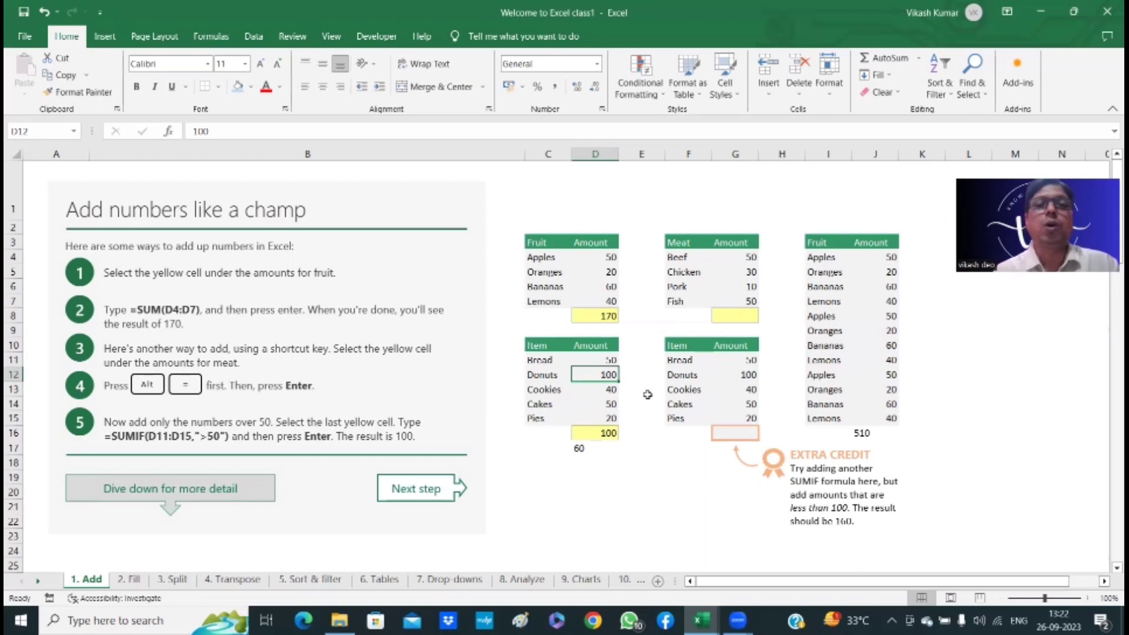
key("alt+Tab")
key("alt+Tab")
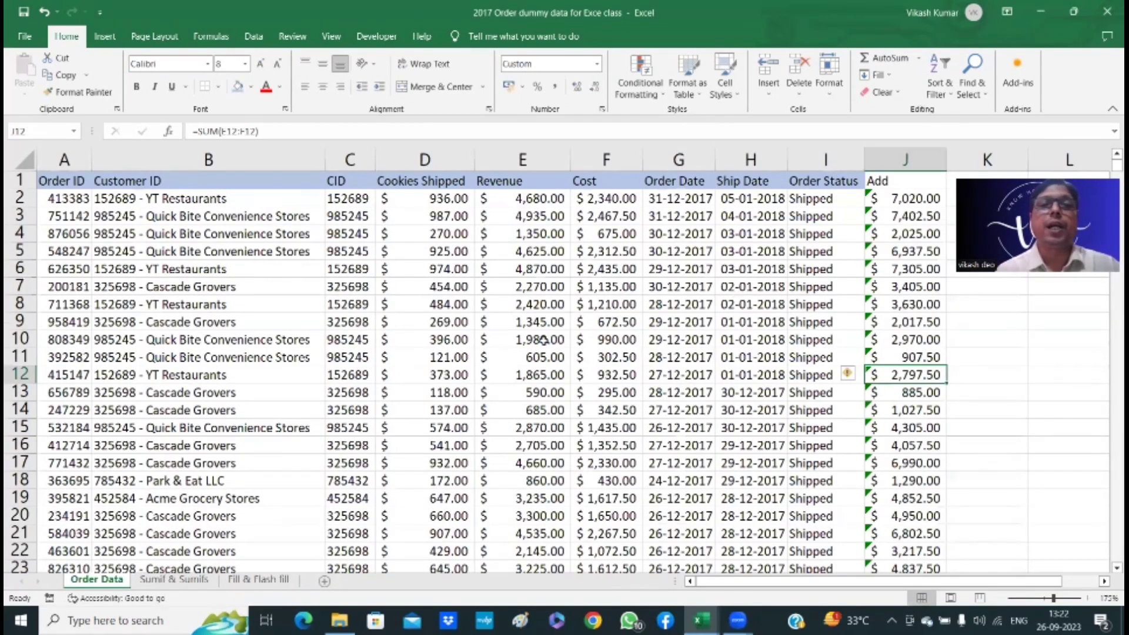
left_click(338, 217)
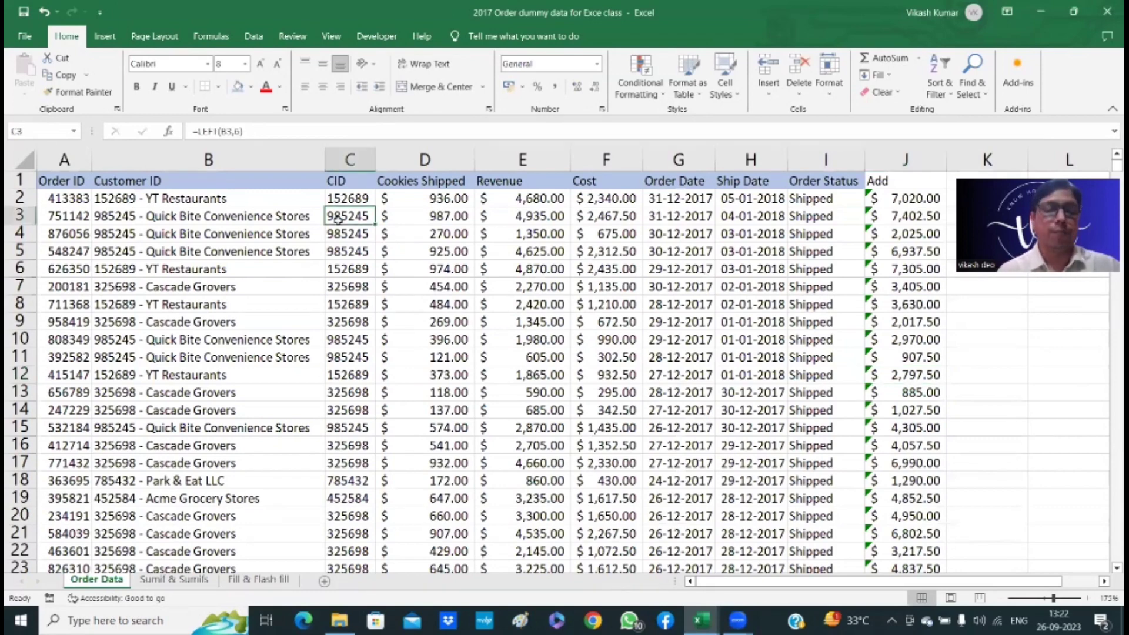
key("ctrl+Down")
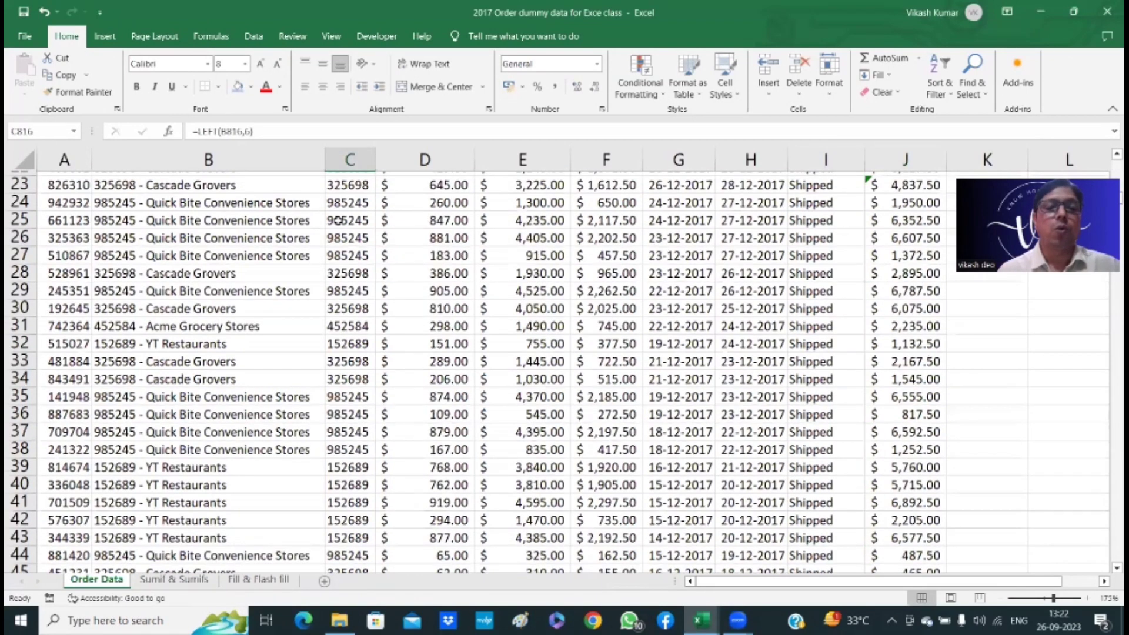
key("ctrl+Up")
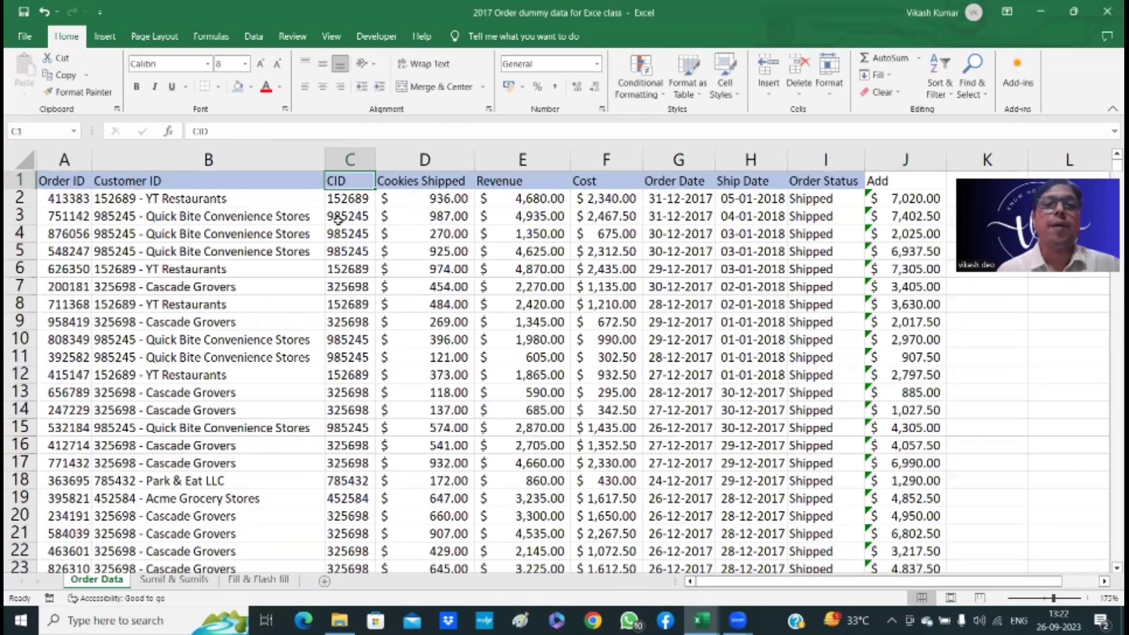
Step: Examine the Revenue column of the Order Data sheet from its header down to the final rows
key("Down")
key("Down")
key("Right")
key("Right")
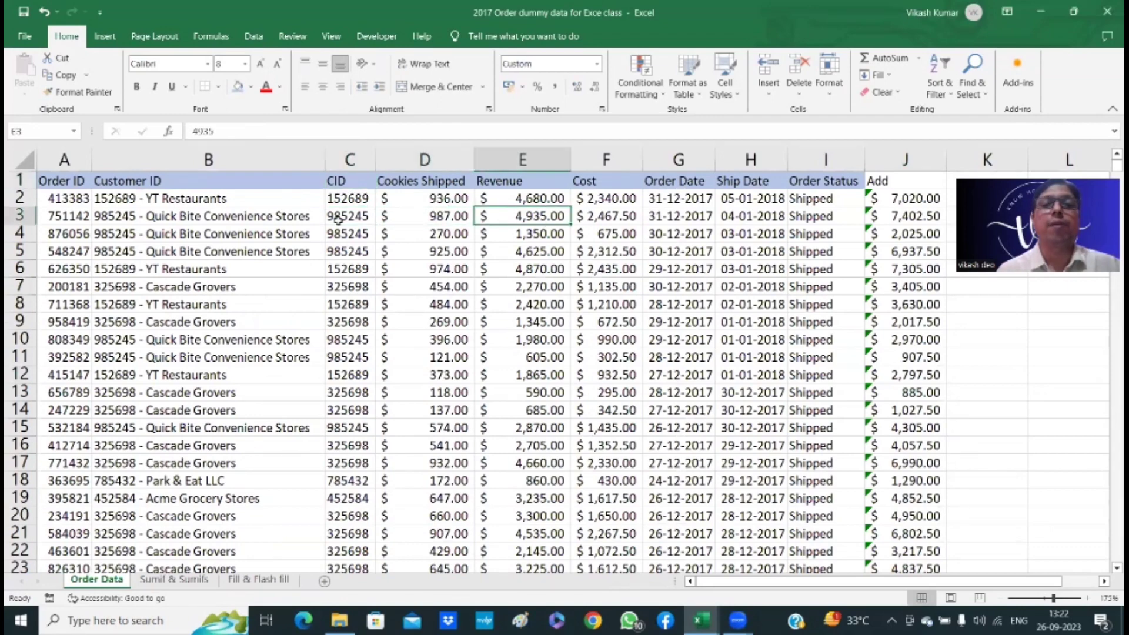
key("ctrl+Up")
key("Down")
key("Down")
key("ctrl+Down")
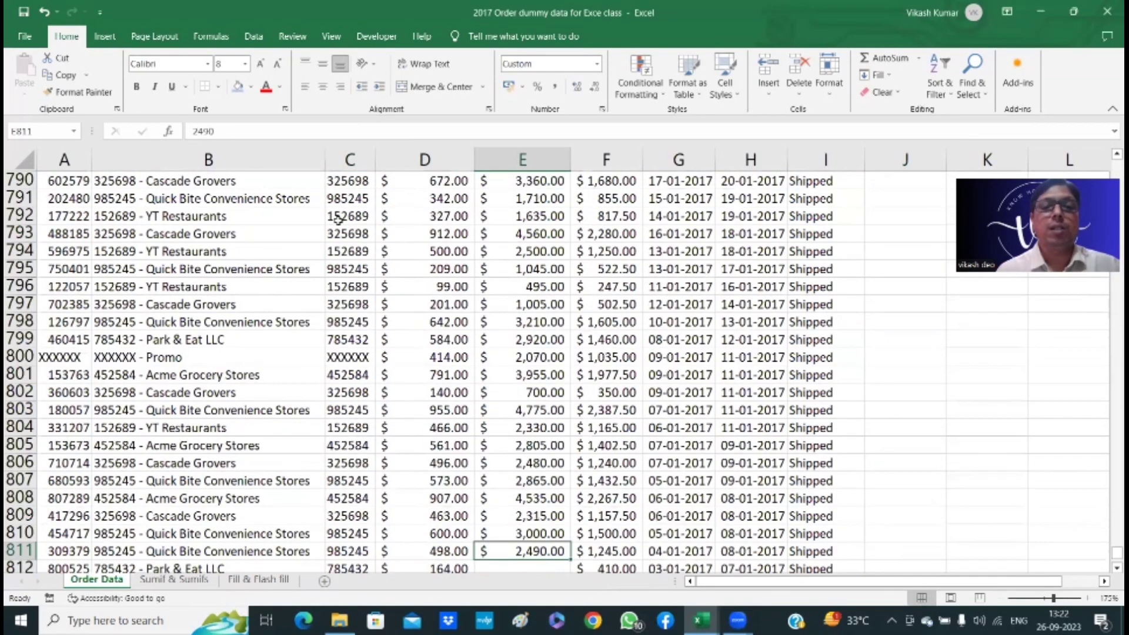
key("Down")
key("Down")
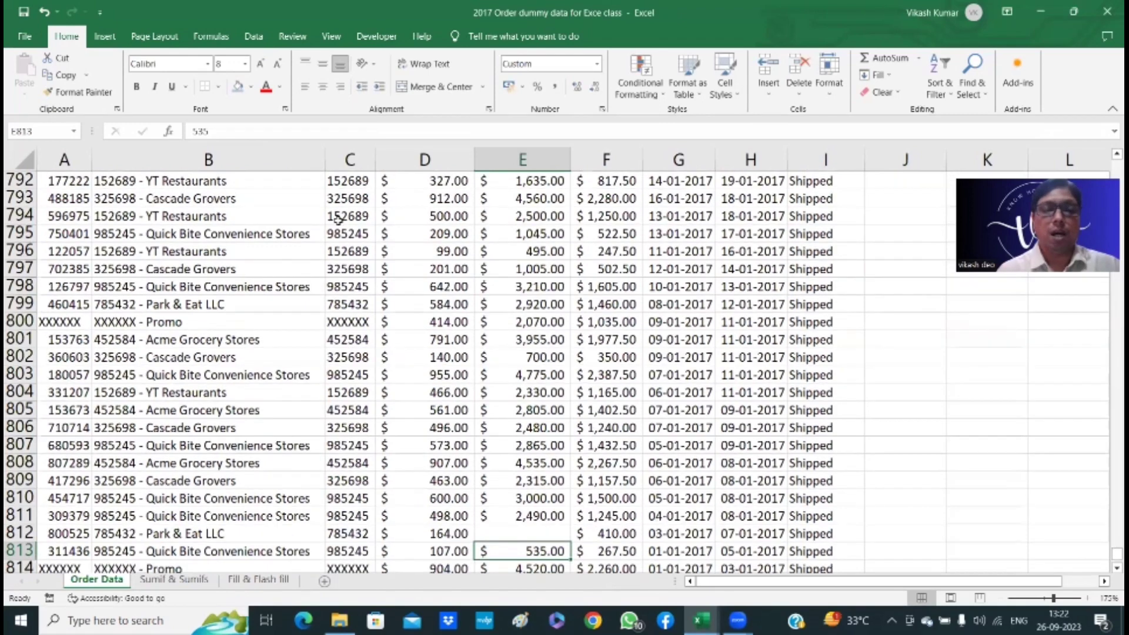
Step: Examine the final rows of the Revenue and Cookies Shipped columns and go back to the Cookies Shipped header
key("Up")
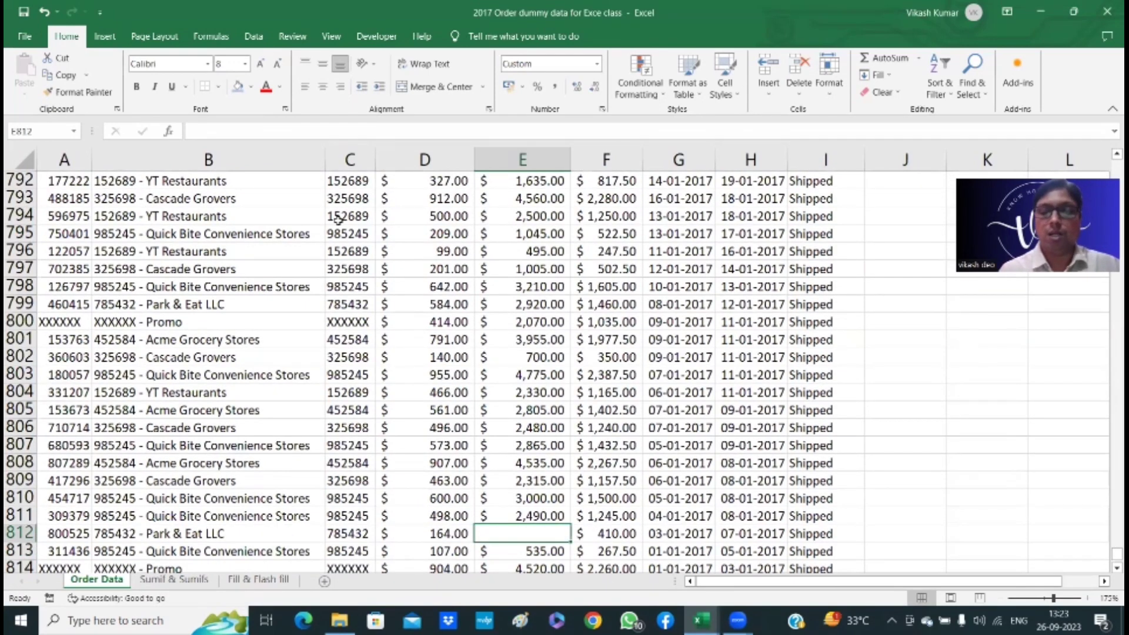
key("Left")
key("ctrl+Down")
key("Down")
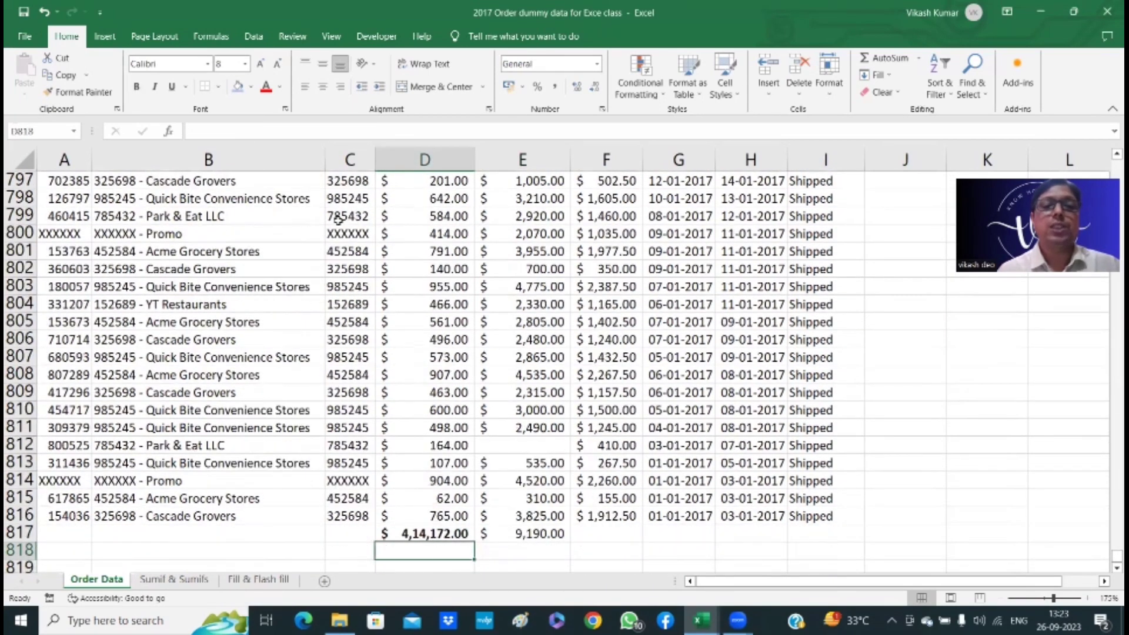
key("Up")
key("Up")
key("Up")
key("ctrl+Up")
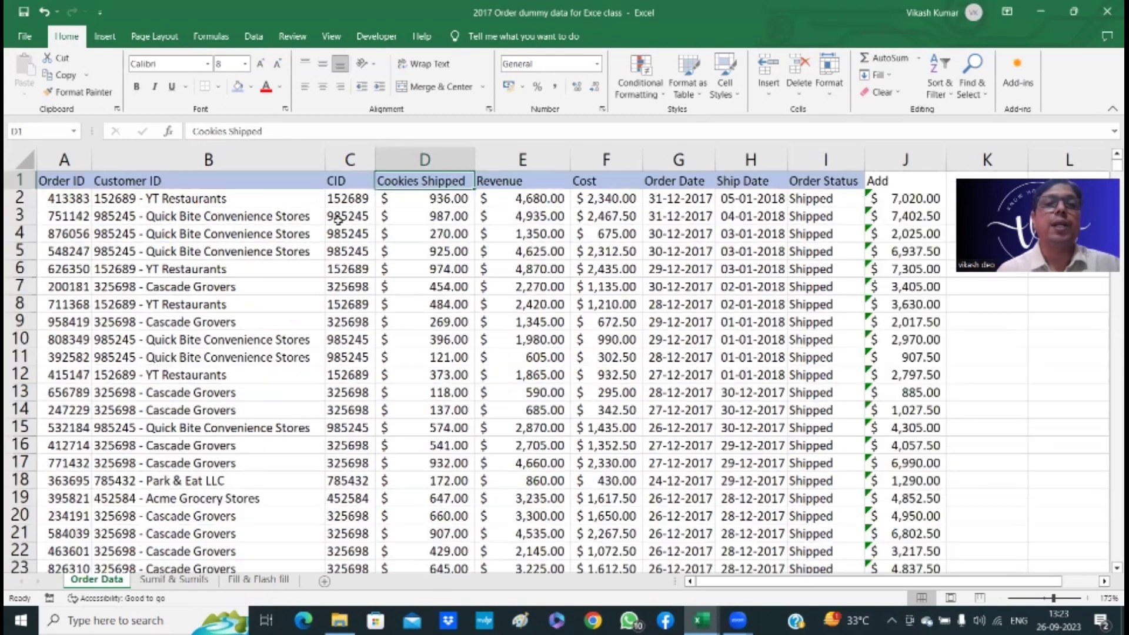
Step: Review the first records of the Order ID column, starting from its header
key("Down")
key("Down")
key("Down")
key("Left")
key("Left")
key("Left")
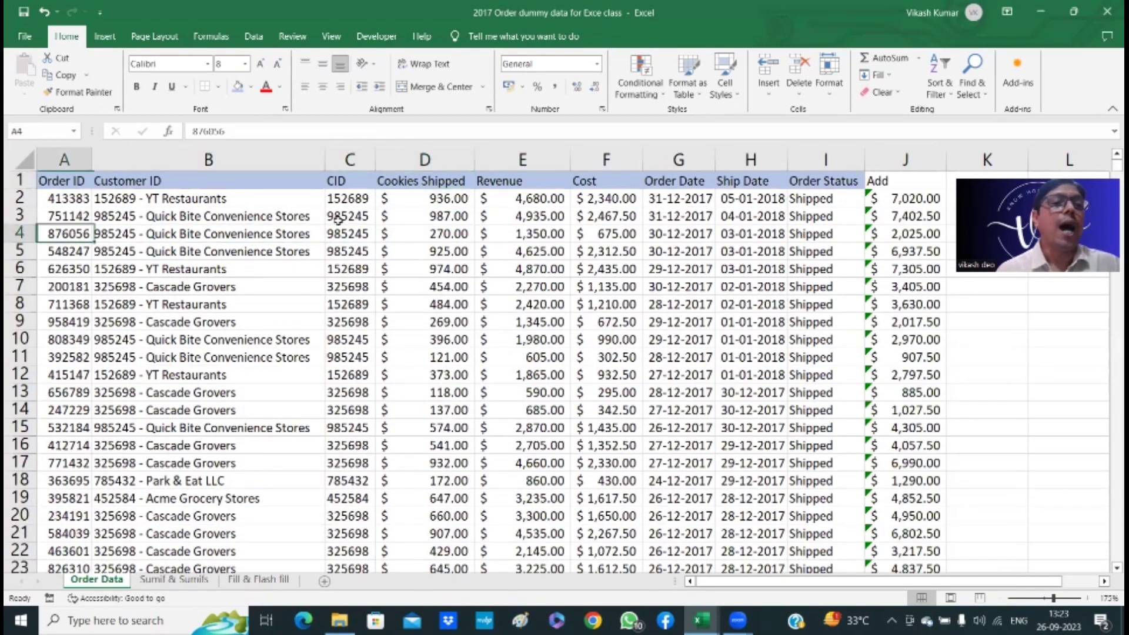
key("Up")
key("Up")
key("Up")
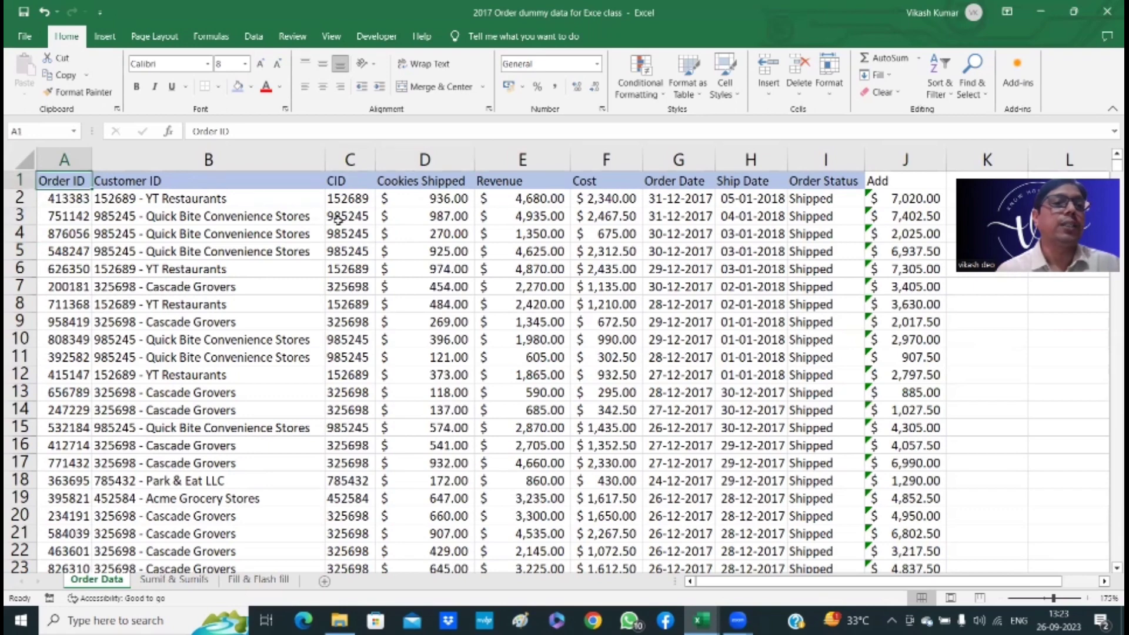
key("Down")
key("Down")
key("Down")
key("Down")
key("Down")
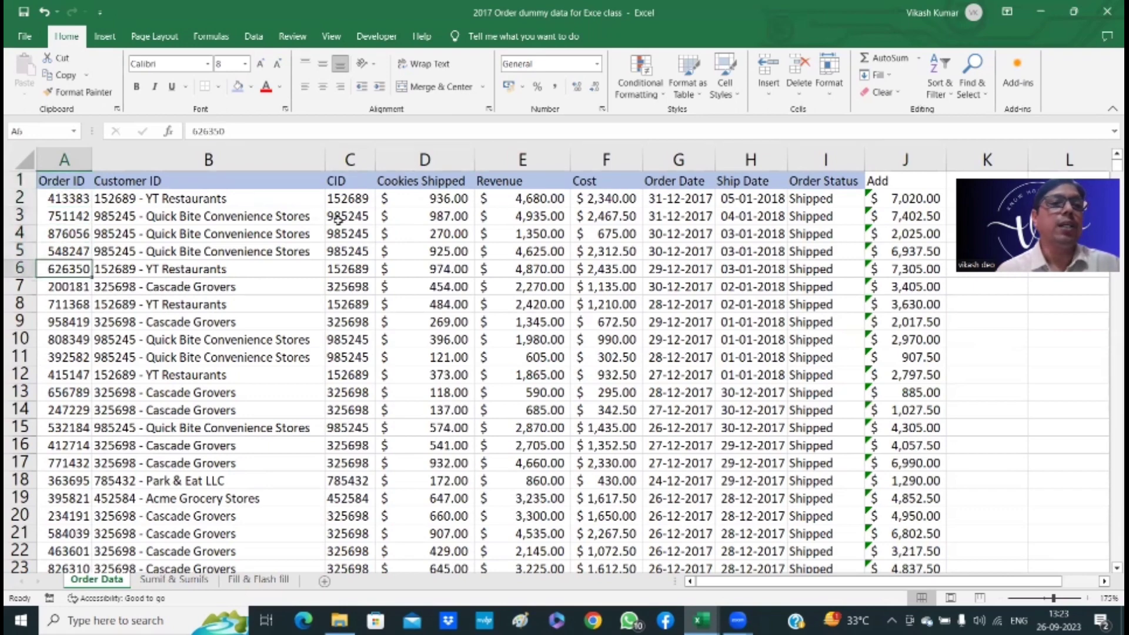
Step: Compare the CID and Cookies Shipped entries with the Order IDs in the first rows of the order table
key("ctrl+Home")
key("Right")
key("Right")
key("Down")
key("Down")
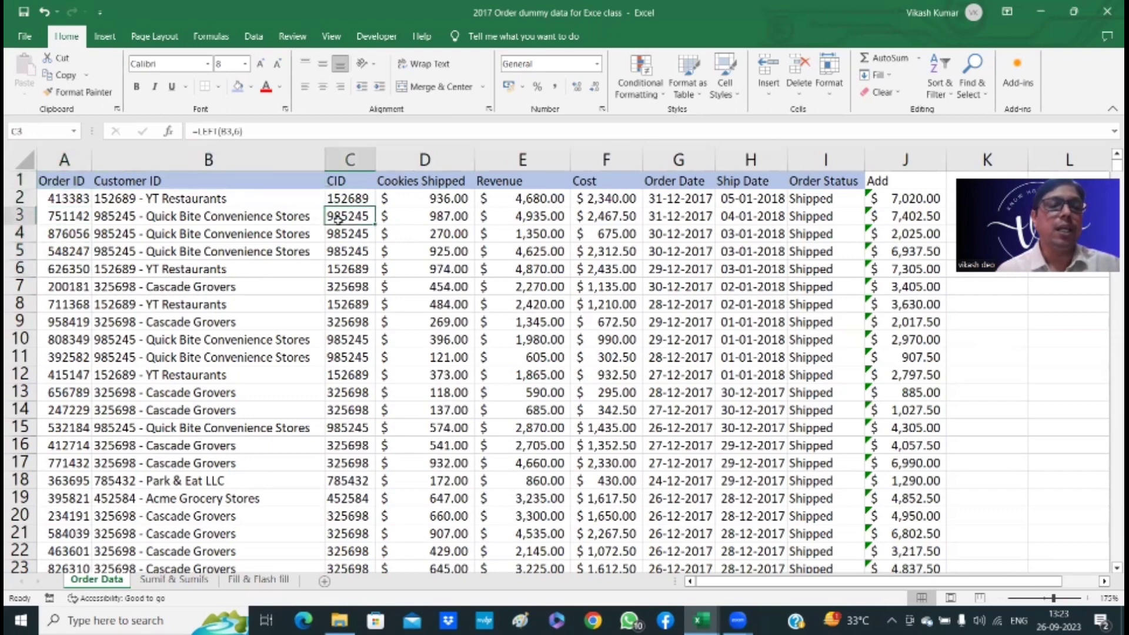
key("Left")
key("Left")
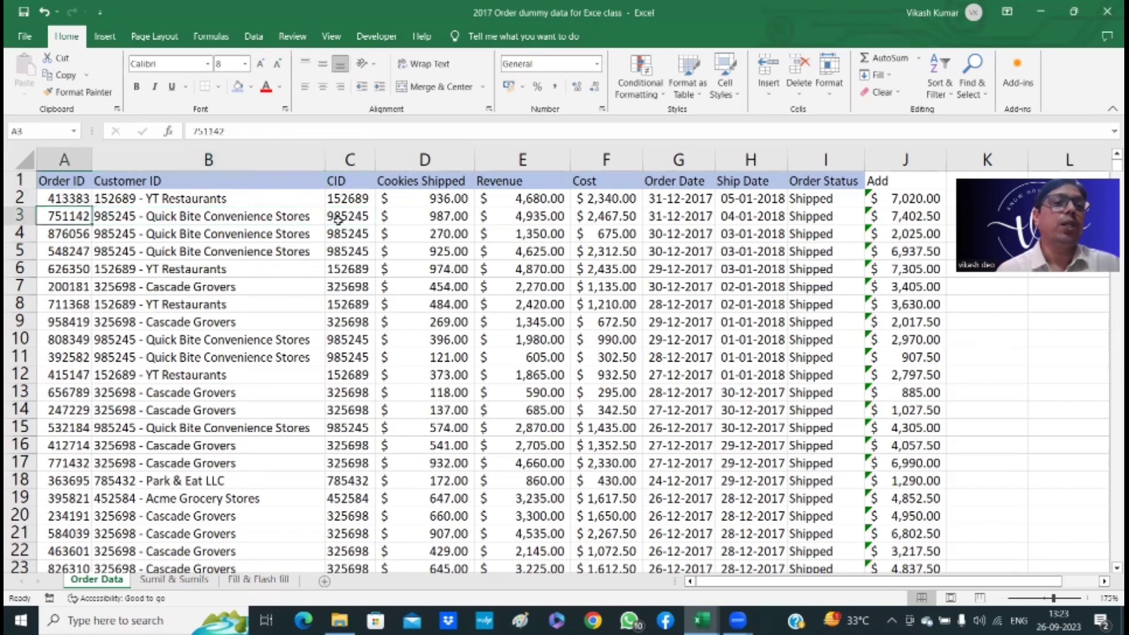
key("ctrl+Home")
key("Down")
key("Down")
key("Down")
key("Down")
key("Down")
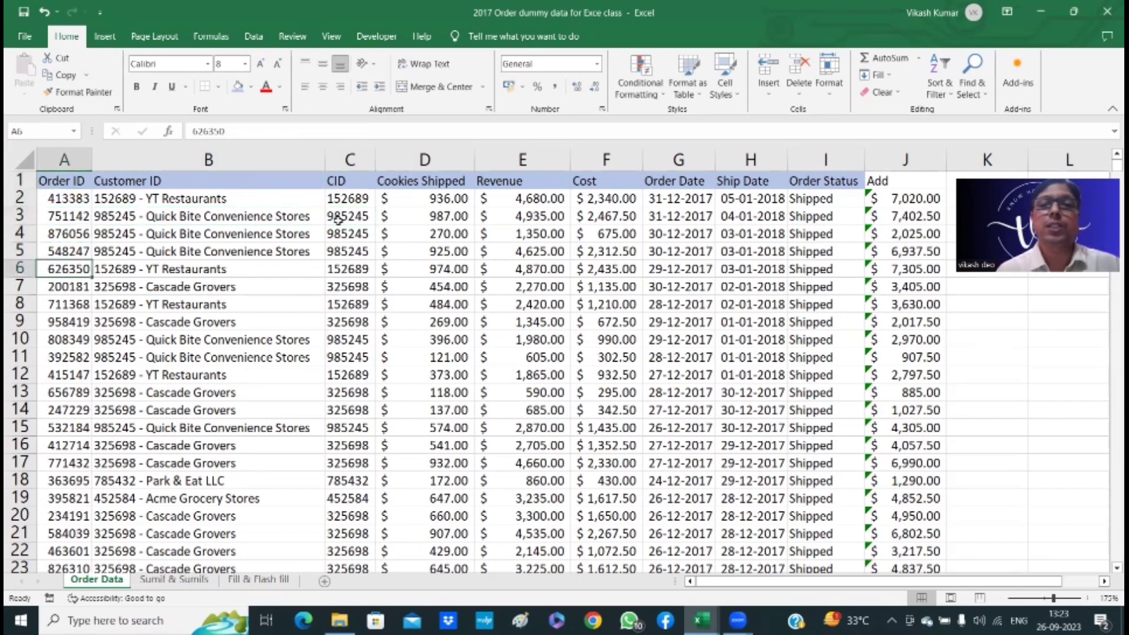
key("Right")
key("Right")
key("Right")
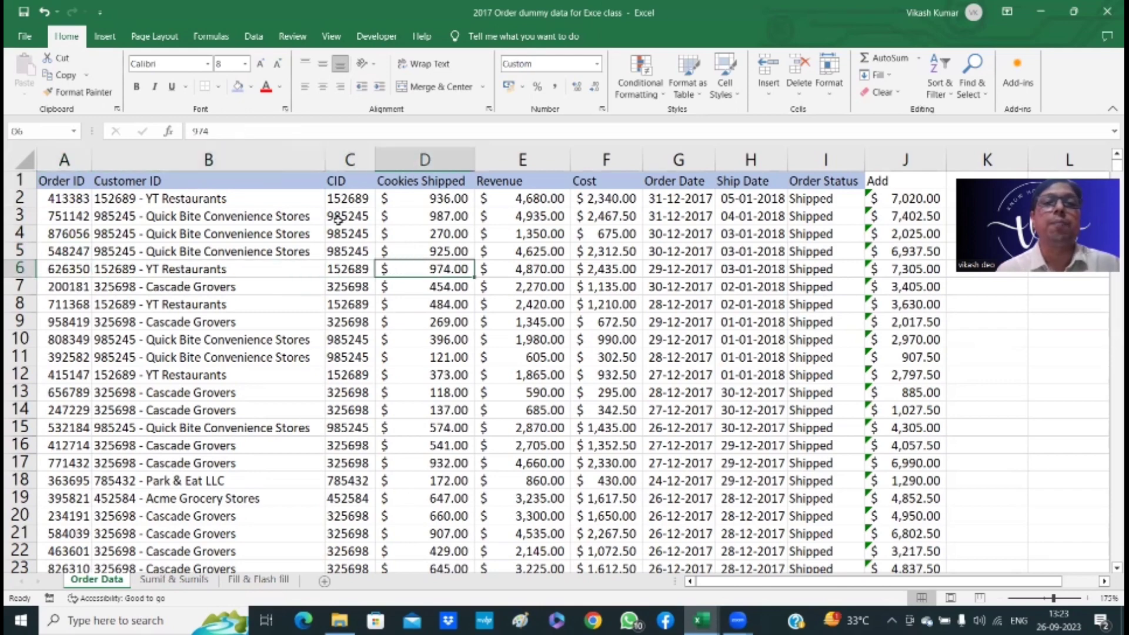
key("Home")
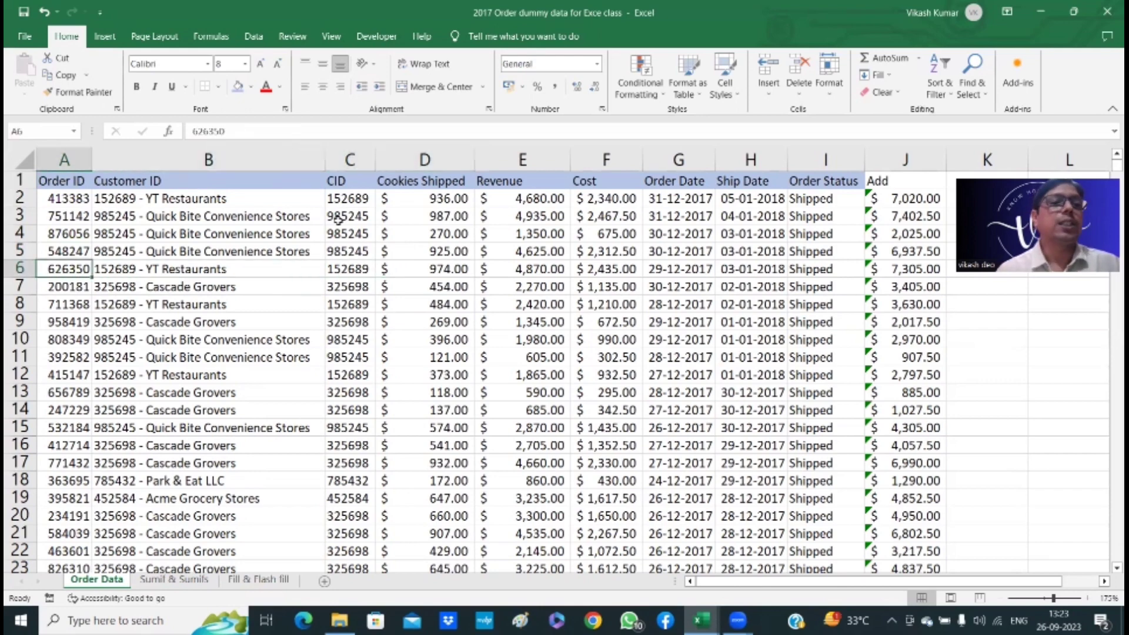
key("Up")
key("Up")
key("Up")
key("Up")
key("Up")
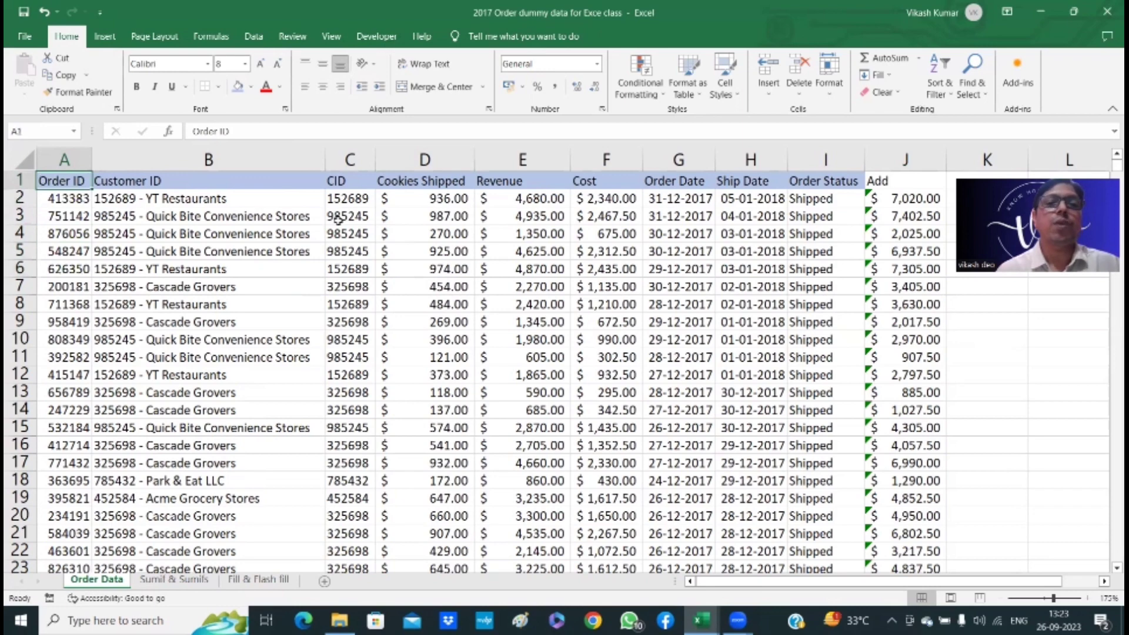
Step: Copy the Order ID and Customer ID columns, including headers, from A1 down to row 816
key("shift+Right")
key("shift+Right")
key("shift+Right")
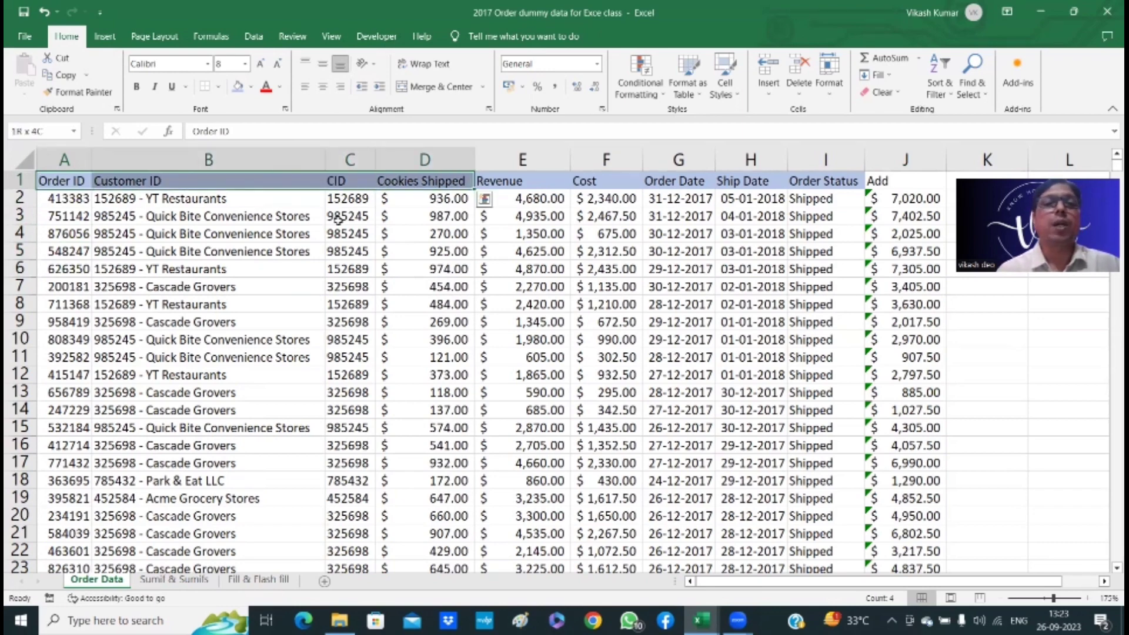
key("shift+Left")
key("shift+Left")
key("shift+Down")
key("shift+Down")
key("shift+Down")
key("shift+Down")
key("shift+Down")
key("shift+Down")
key("shift+Down")
key("shift+Down")
key("shift+Down")
key("shift+Down")
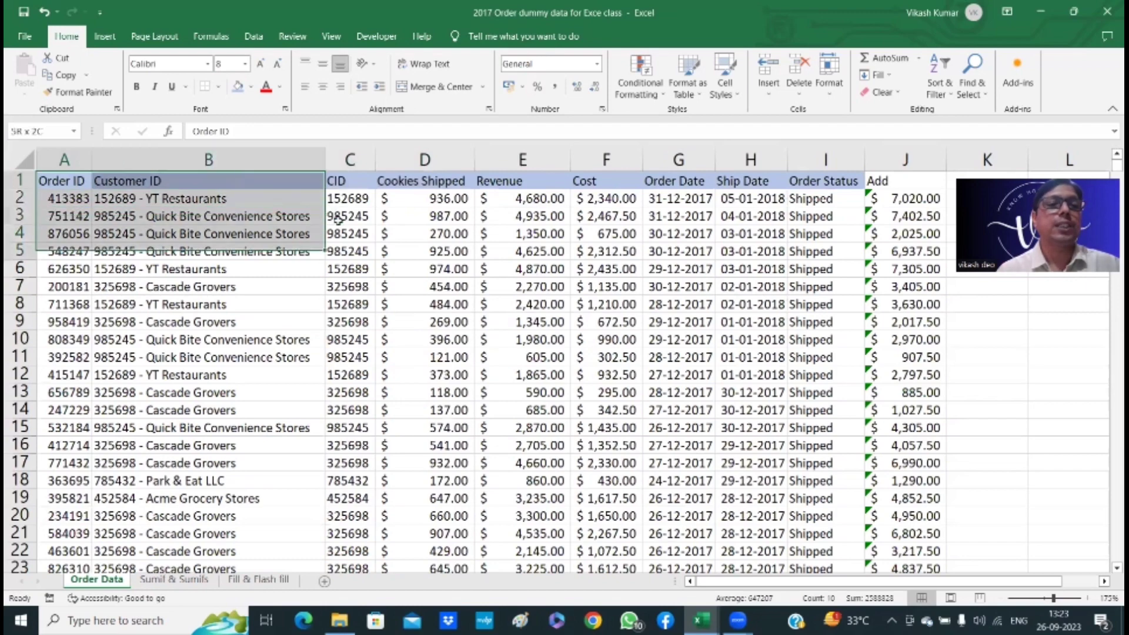
key("shift+Down")
key("shift+Down")
key("shift+Down")
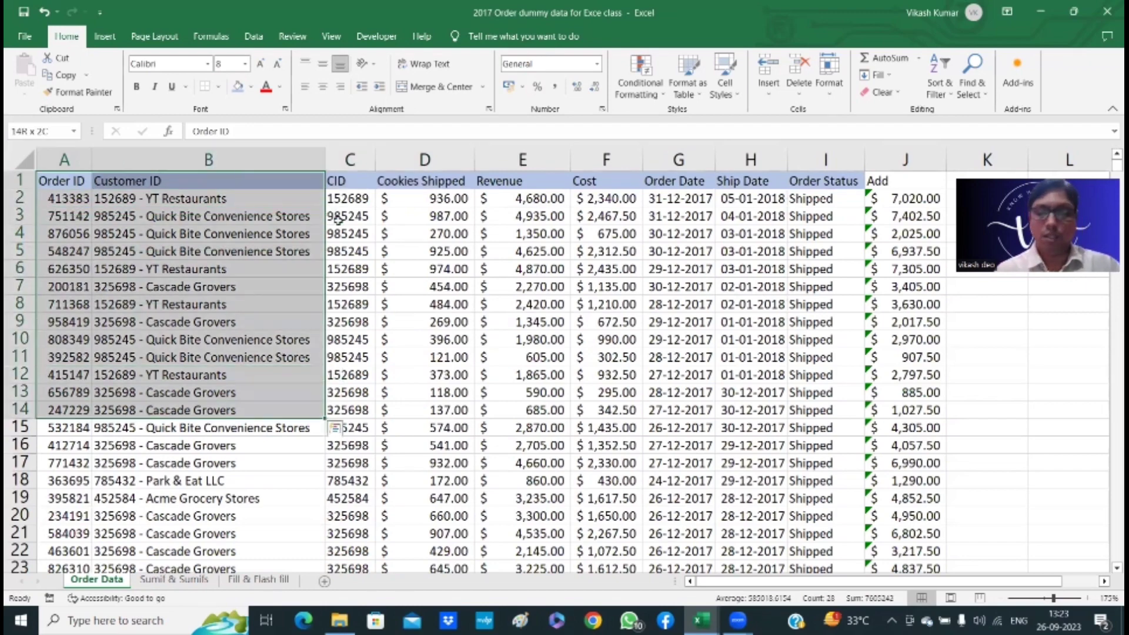
key("ctrl+shift+Down")
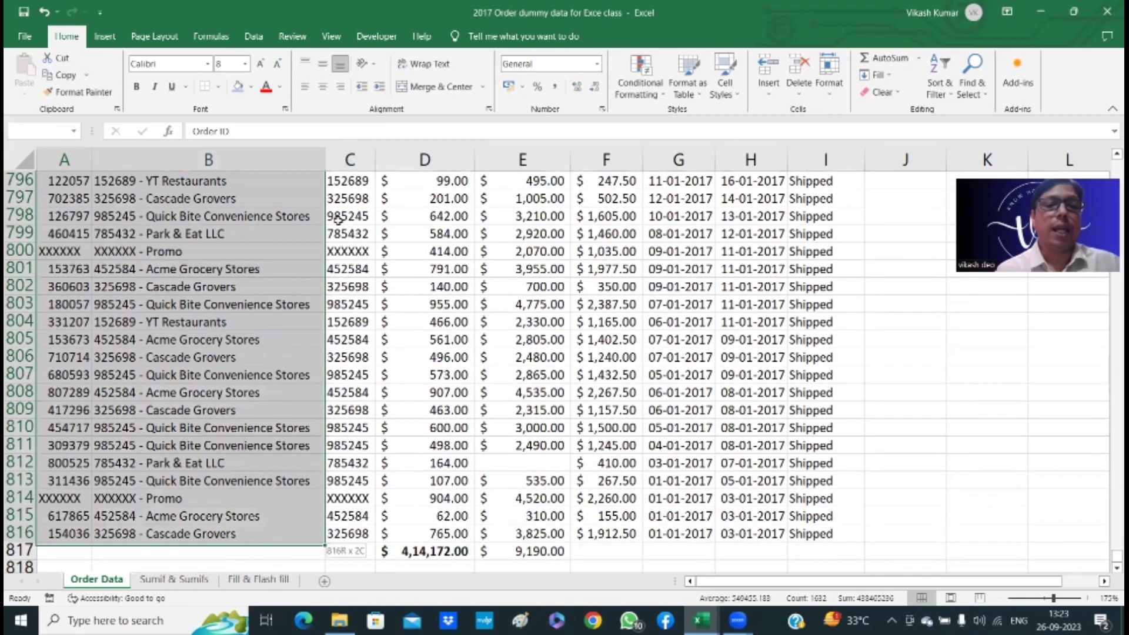
key("ctrl+c")
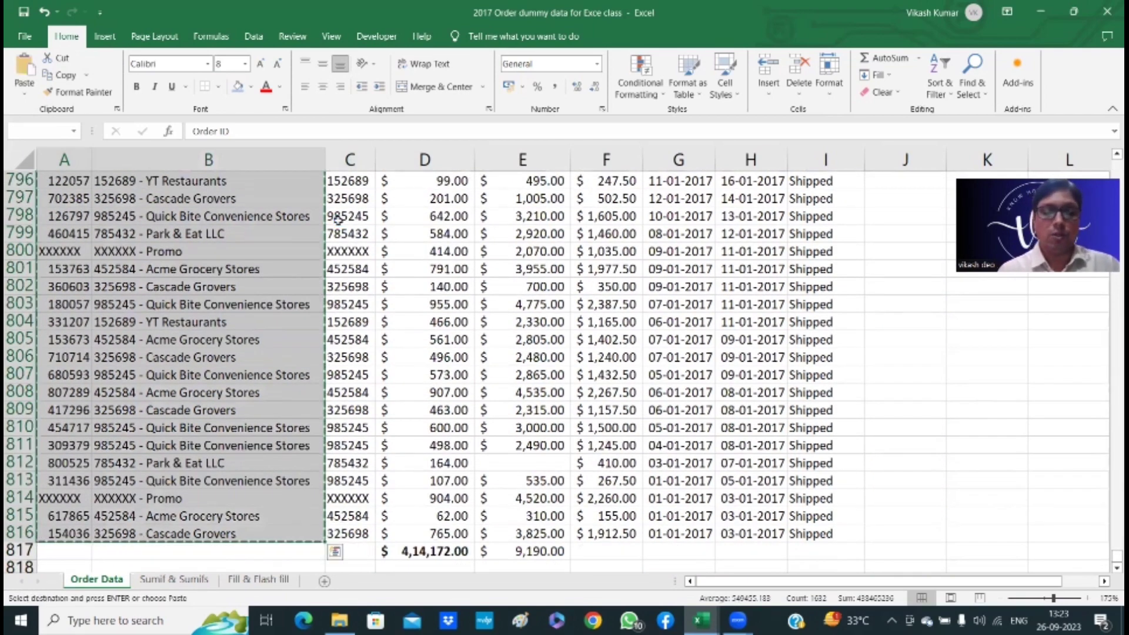
key("ctrl+q")
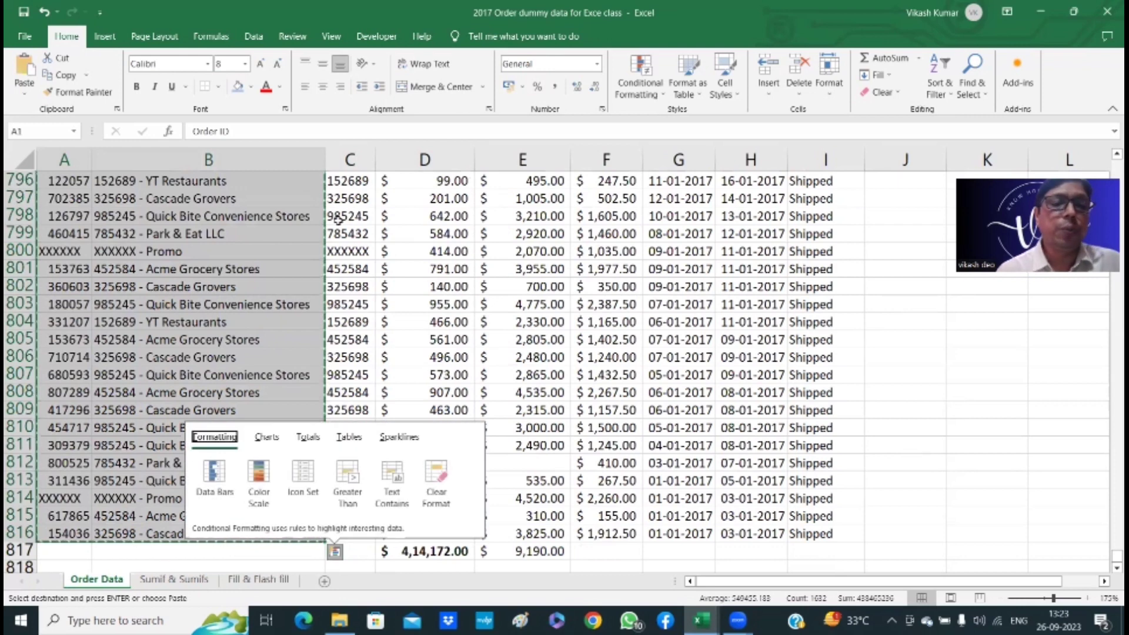
key("Escape")
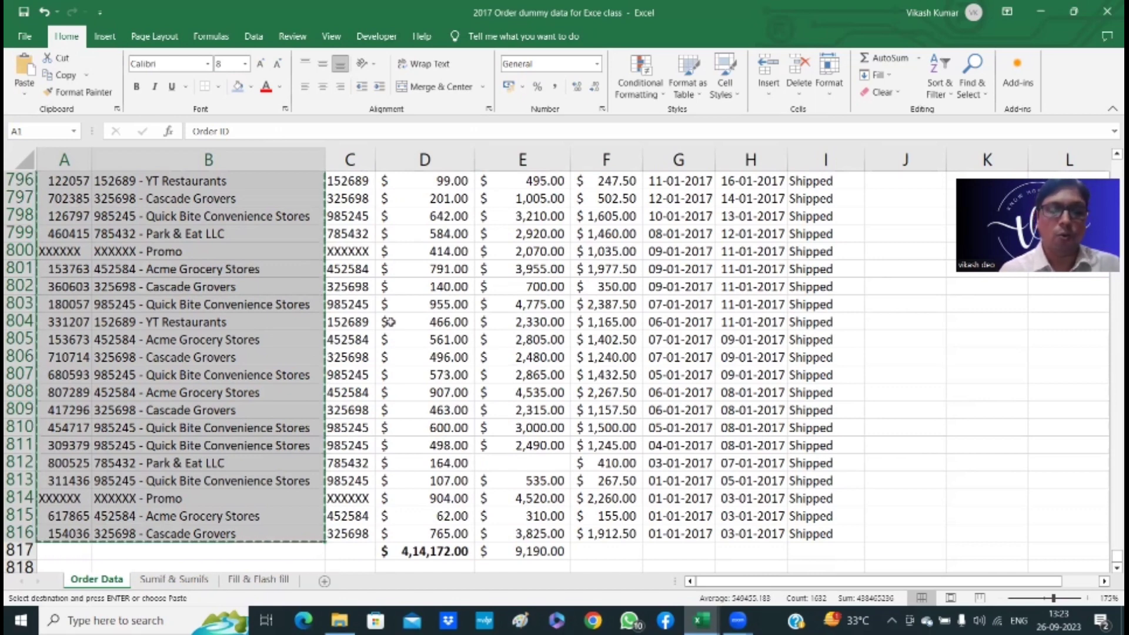
Step: Paste the copied order data at A1 of a new blank workbook and autofit the Order ID and Customer ID columns
key("ctrl+n")
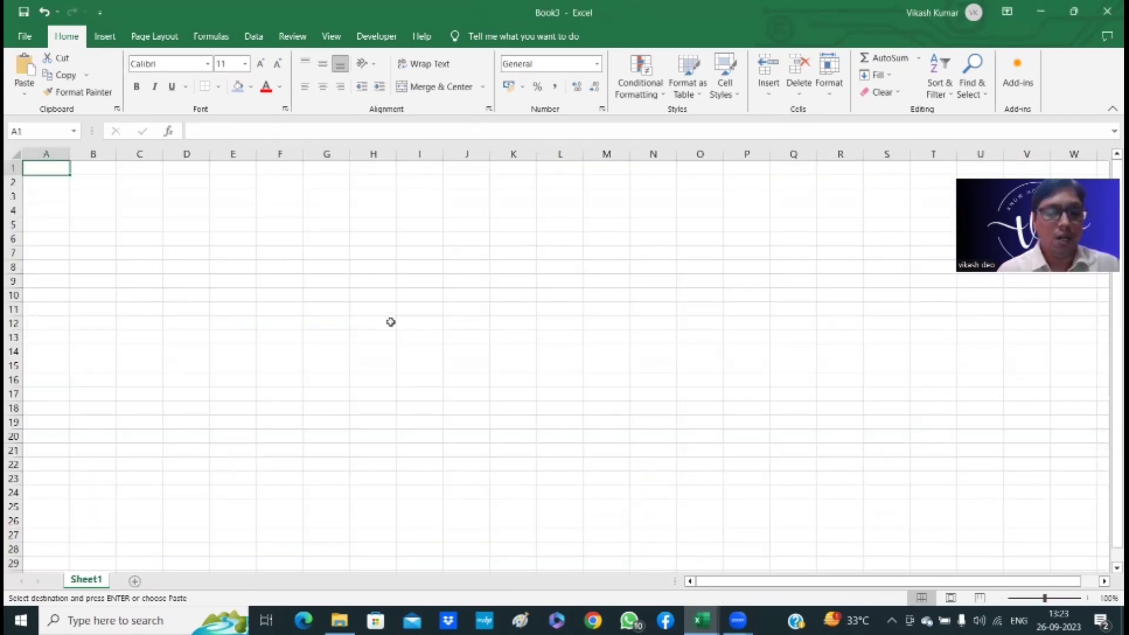
key("ctrl+v")
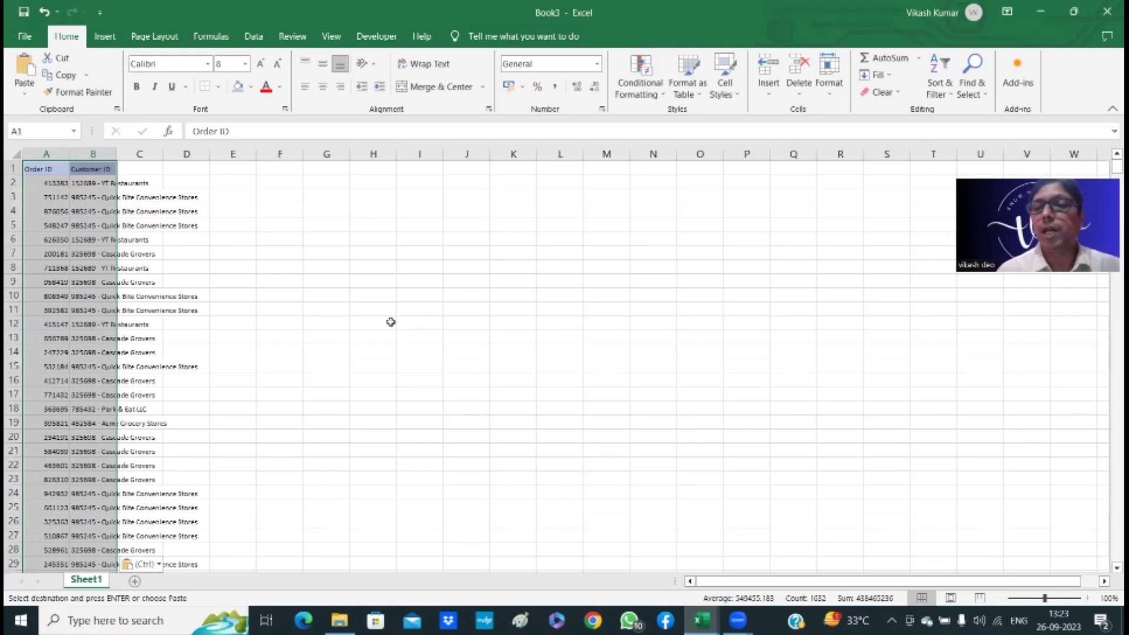
left_click(1052, 599)
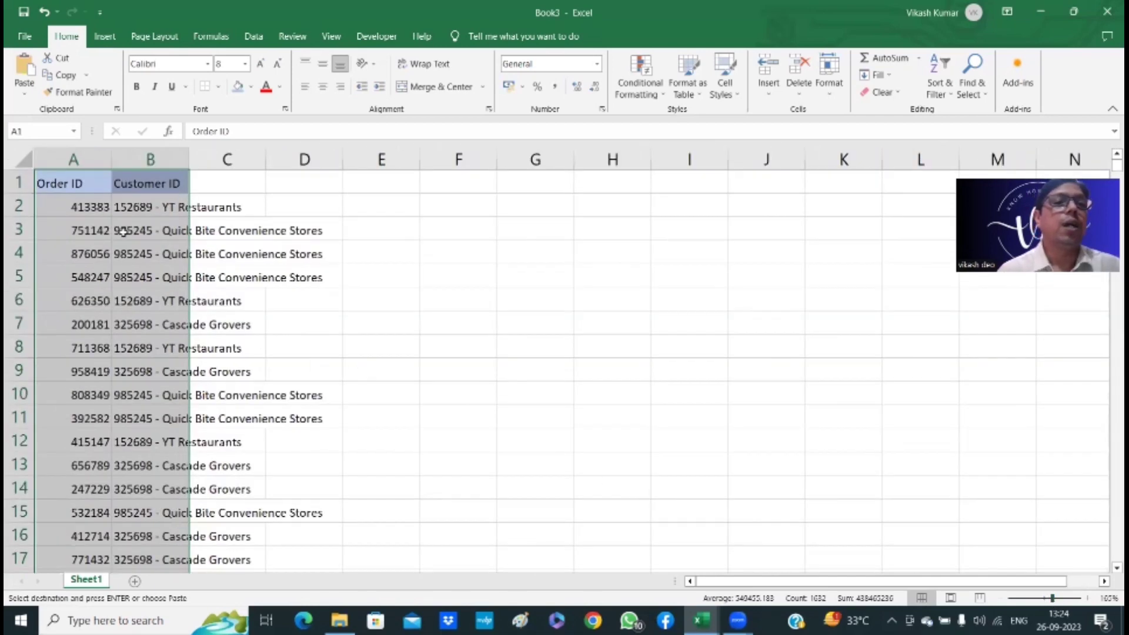
left_click(149, 183)
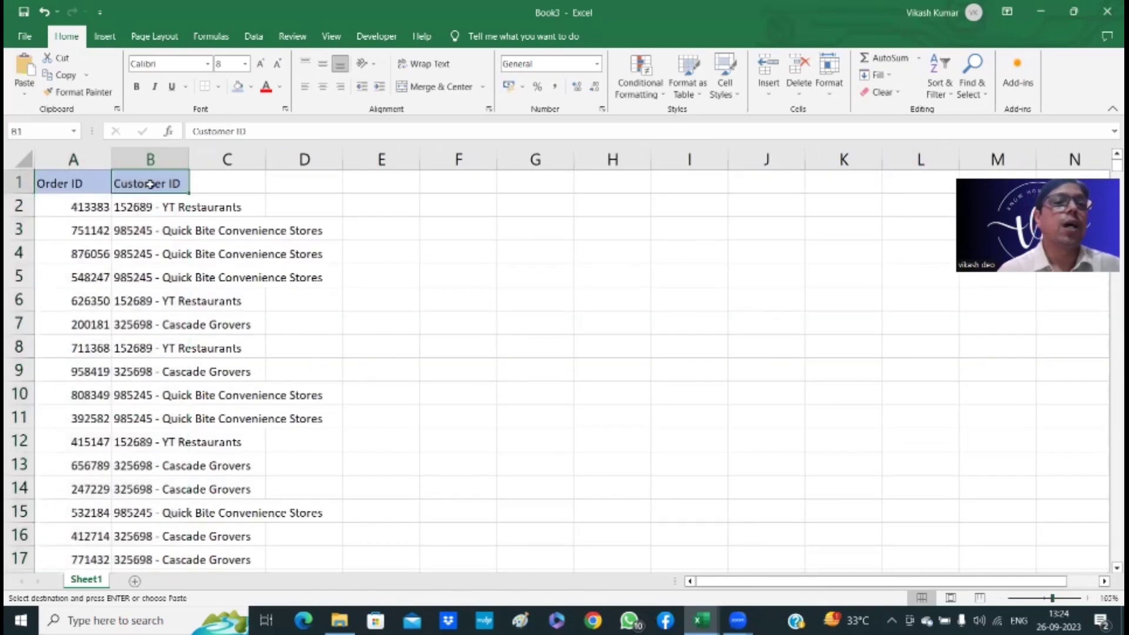
double_click(109, 161)
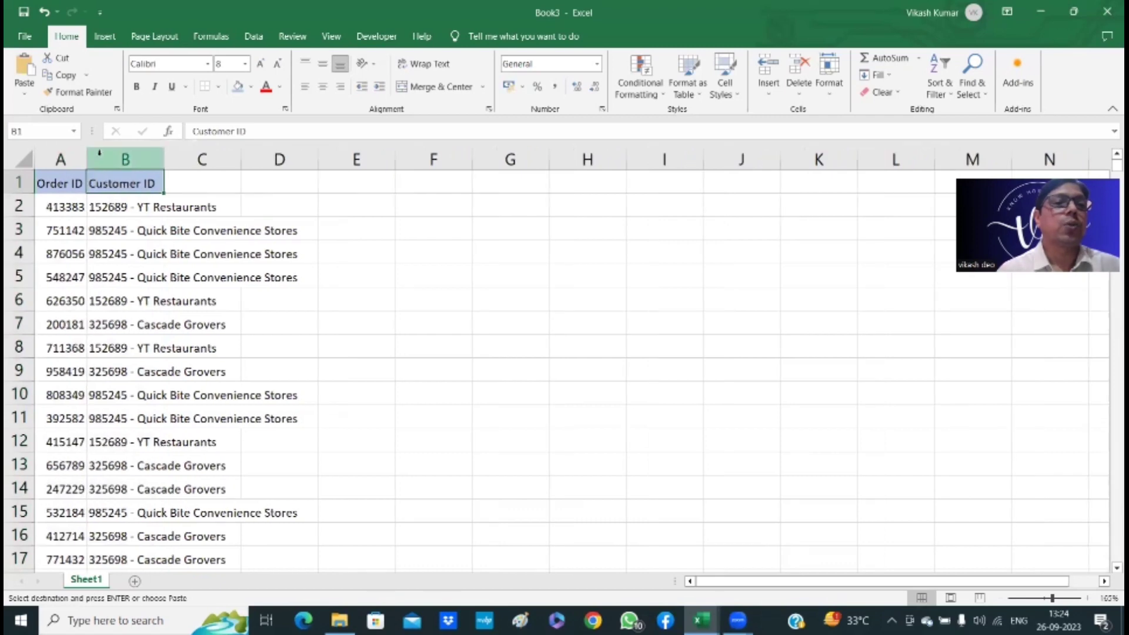
double_click(159, 164)
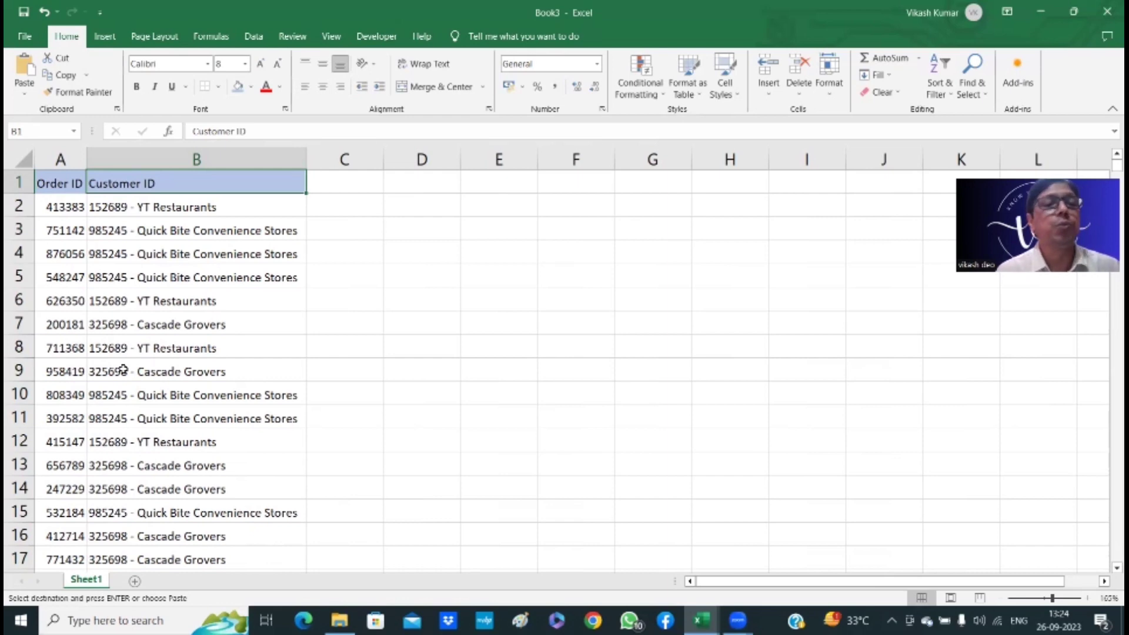
Step: Check the pasted Order ID column down to its last record and return to the header row
left_click(70, 232)
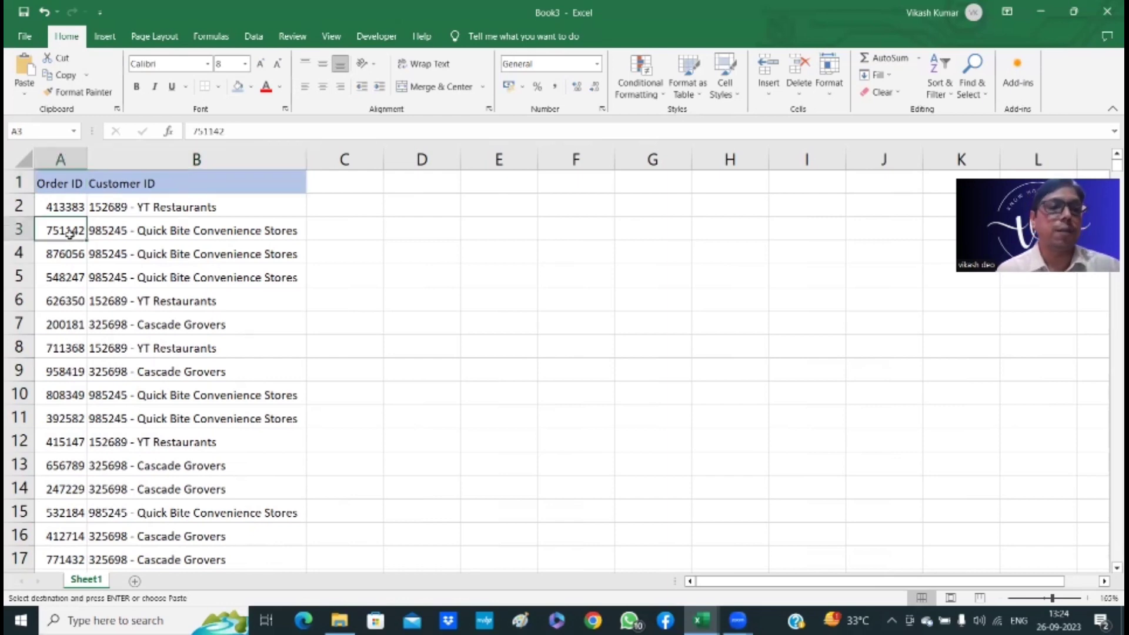
key("ctrl+Down")
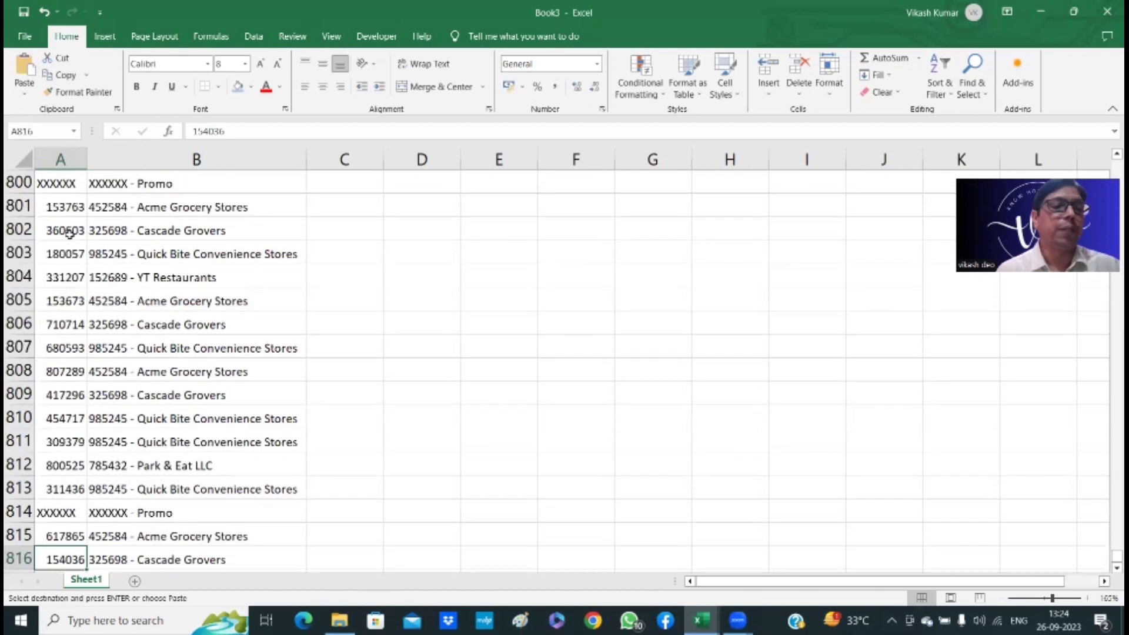
key("Up")
key("Up")
key("Up")
key("ctrl+Up")
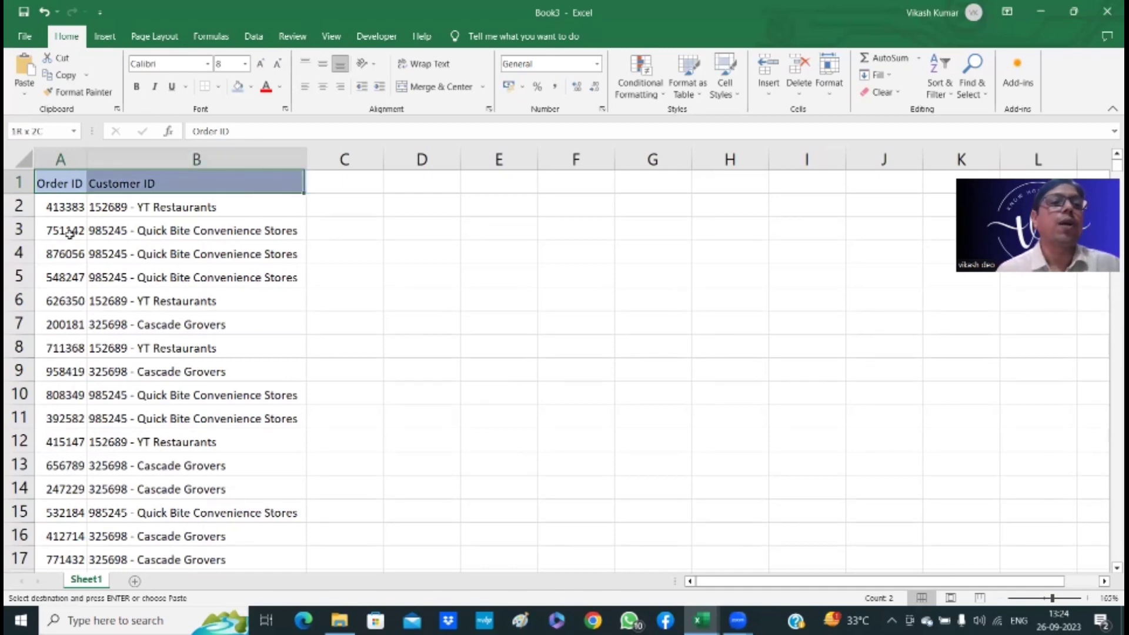
Step: Remove duplicates from A1:B816, treating the first row as headers and comparing only the Order ID column
key("shift+Down")
key("shift+Down")
key("shift+Down")
key("shift+Down")
key("shift+Down")
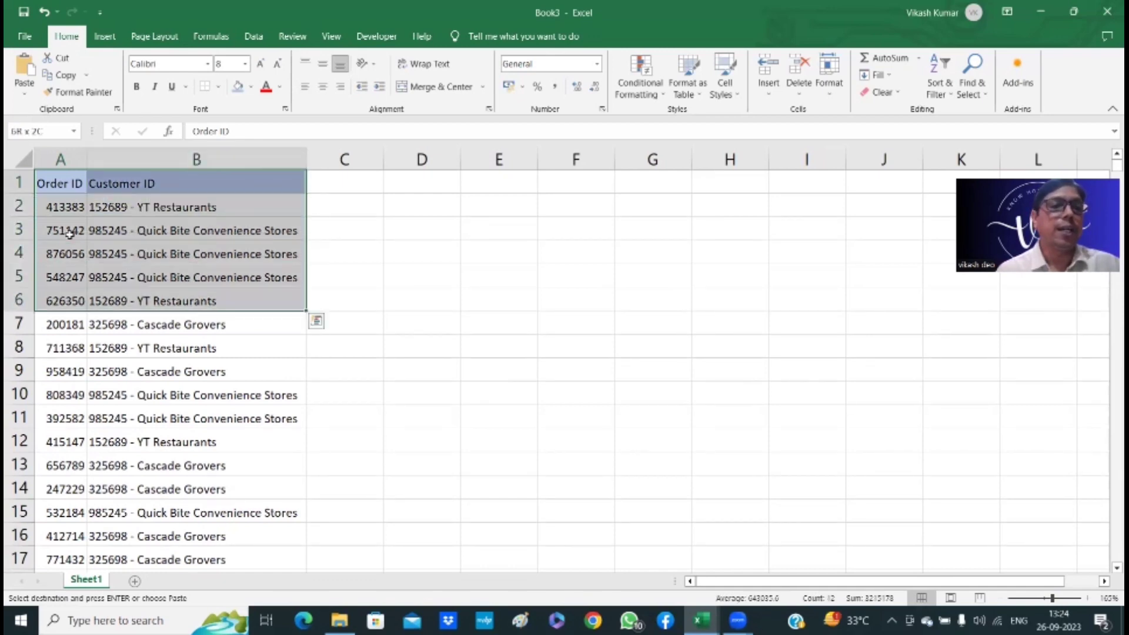
key("shift+Down")
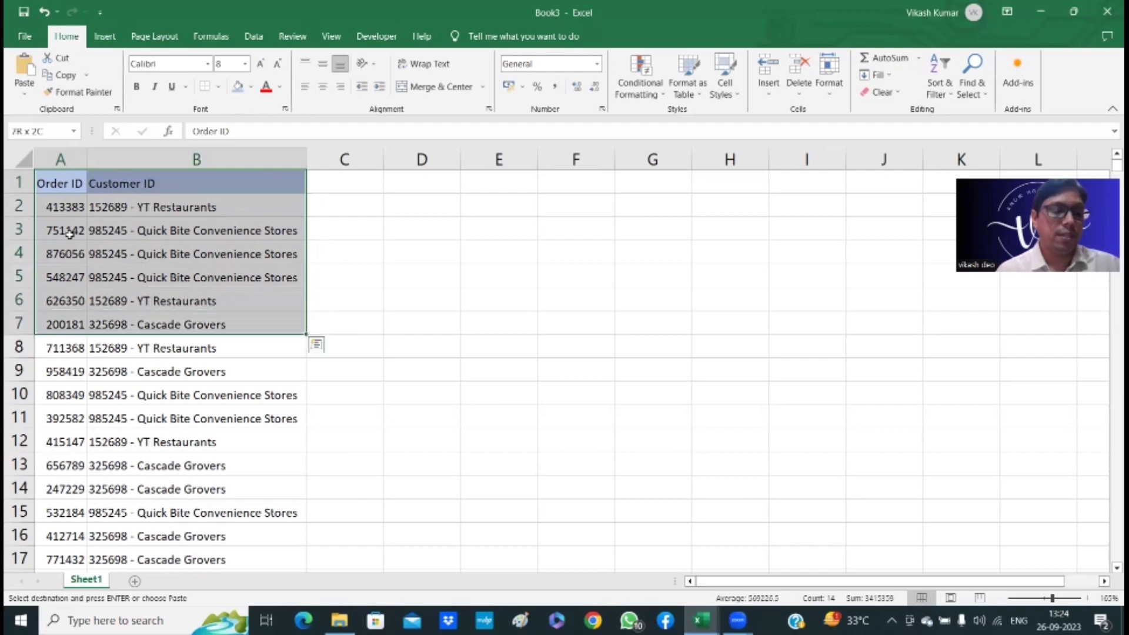
key("shift+Down")
key("shift+Down")
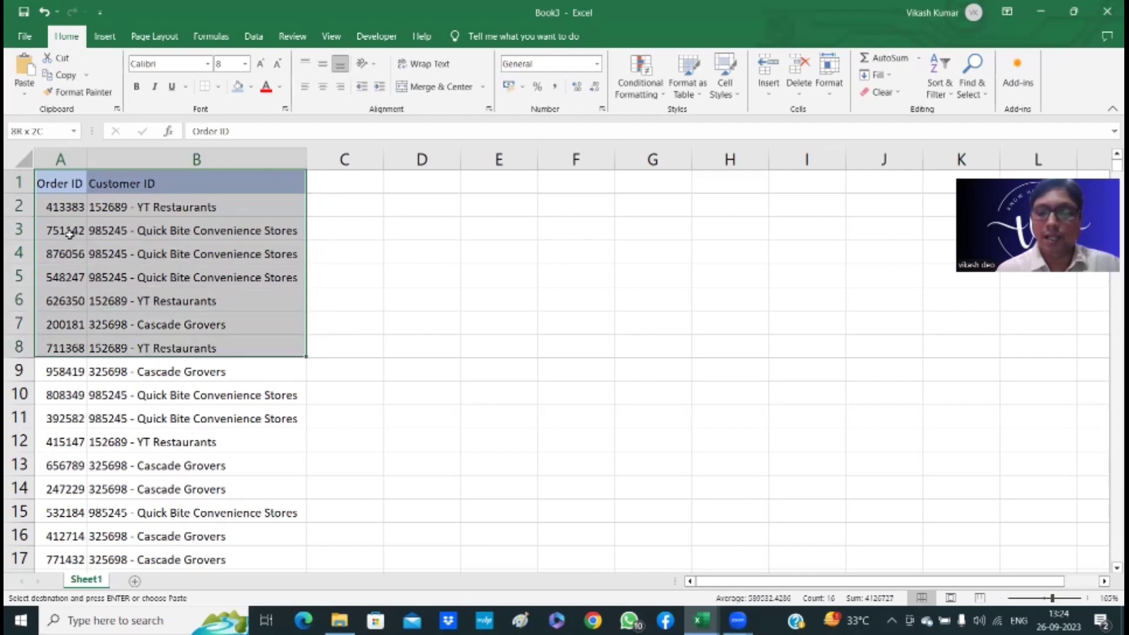
key("shift+Down")
key("shift+Down")
key("shift+Down")
key("shift+Down")
key("shift+Down")
key("shift+Down")
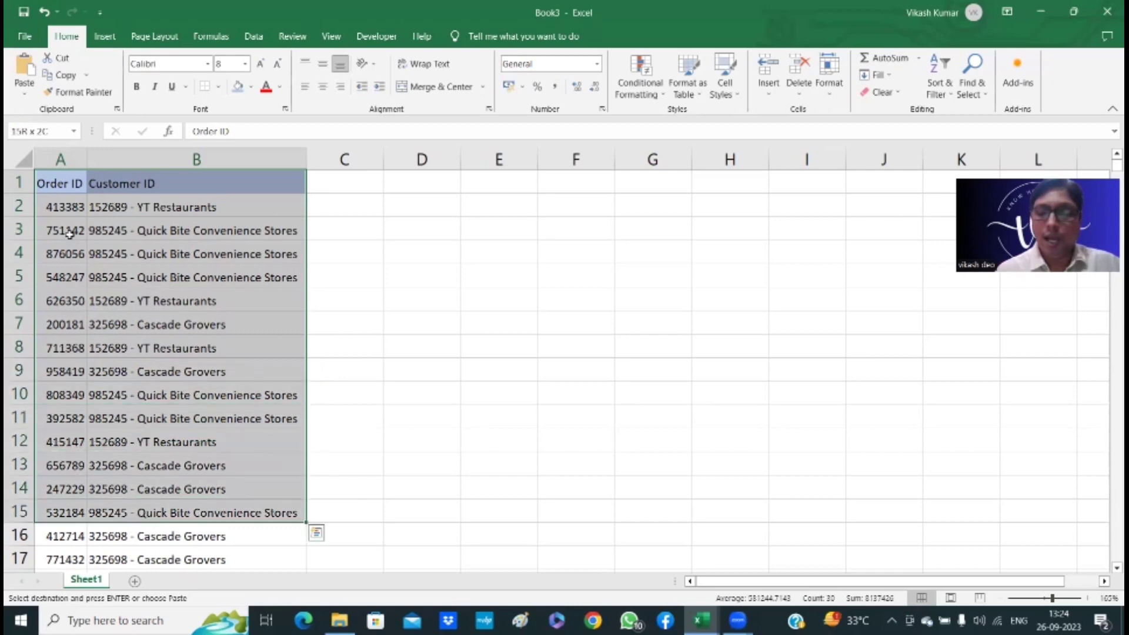
key("ctrl+shift+Down")
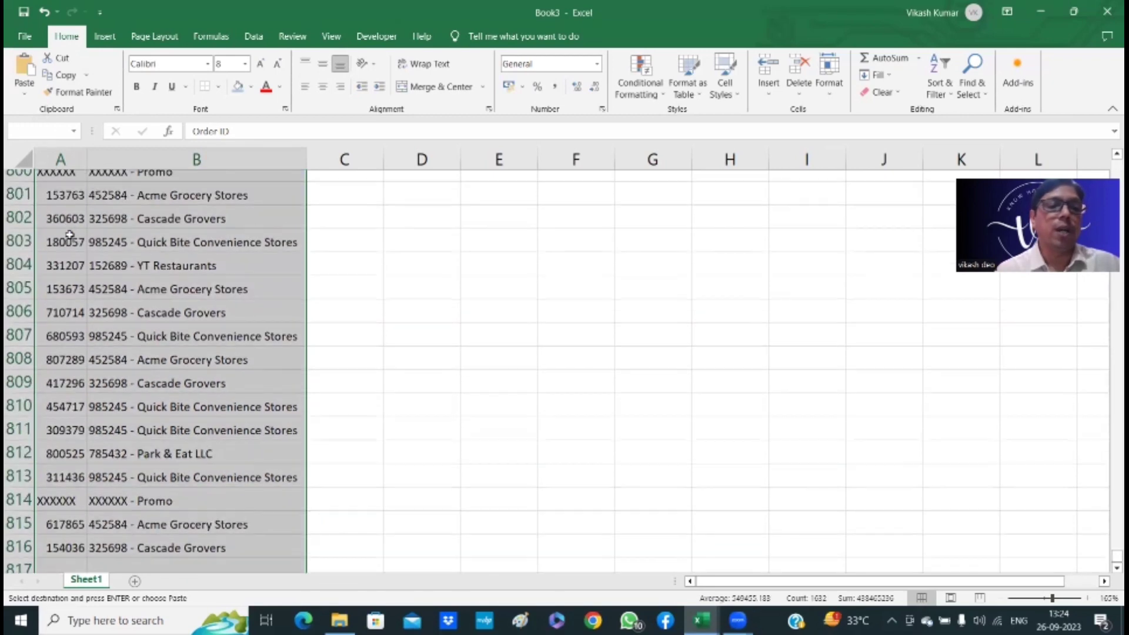
key("shift+Up")
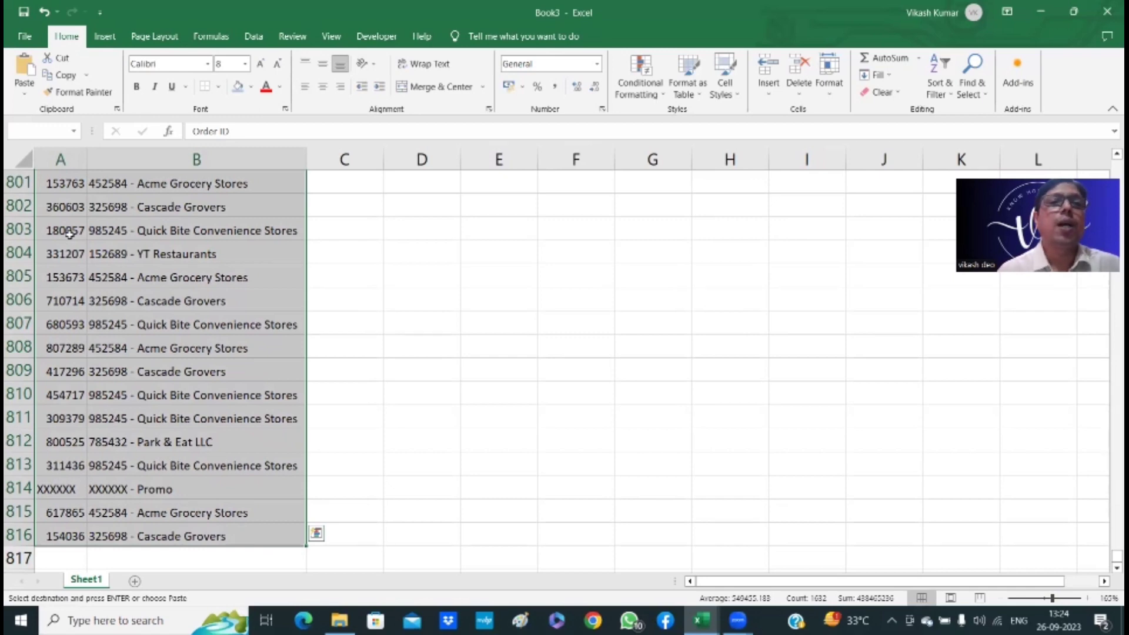
left_click(253, 37)
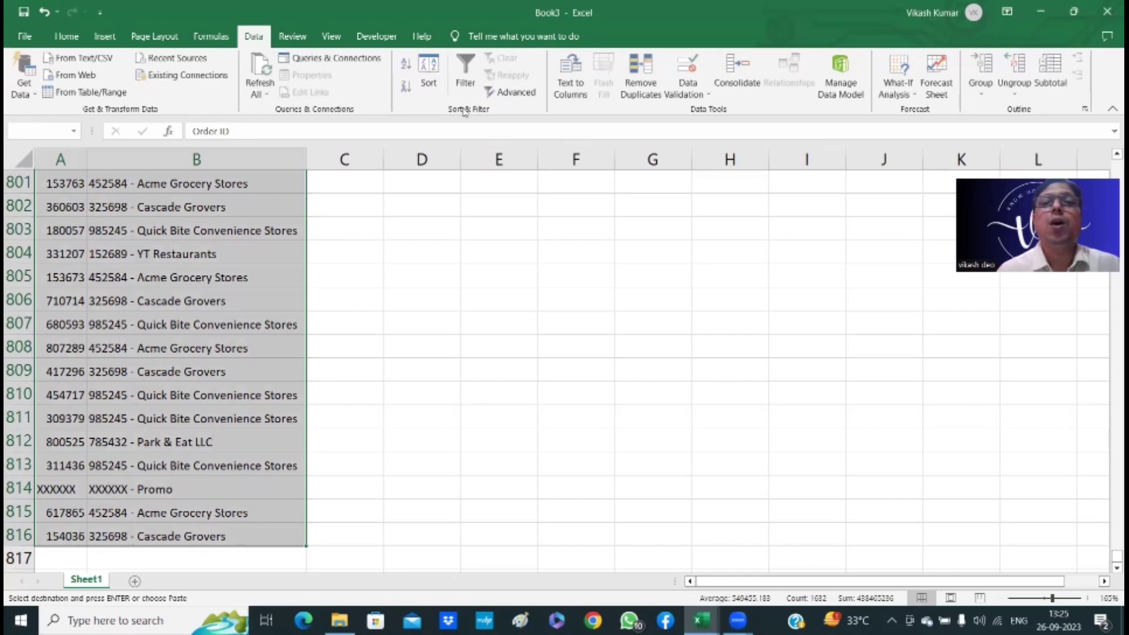
left_click(653, 95)
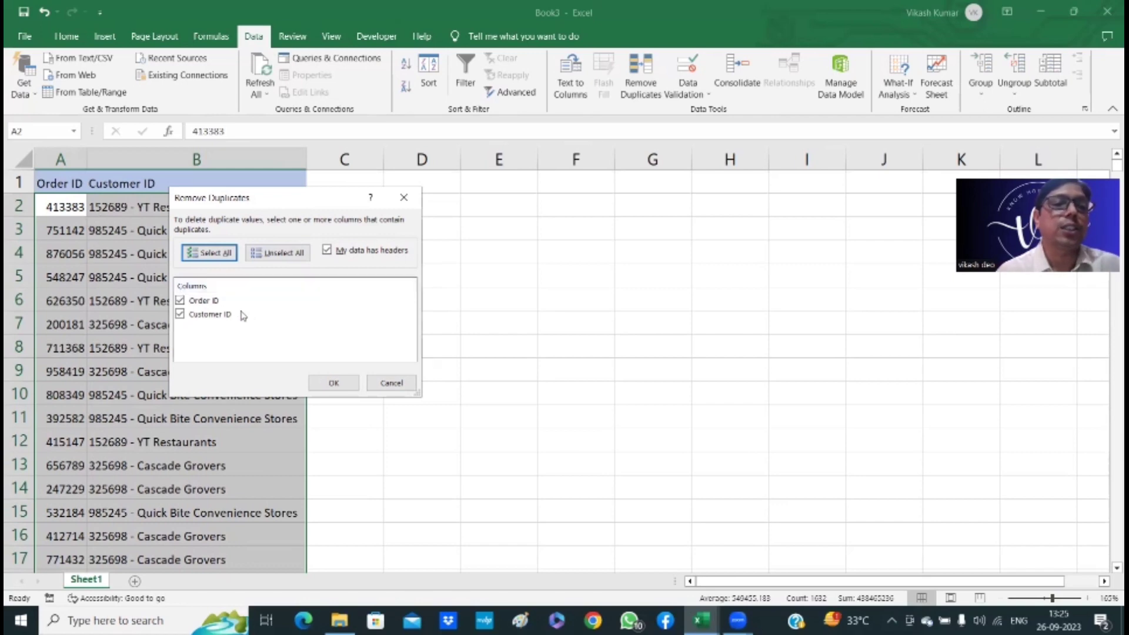
left_click(181, 315)
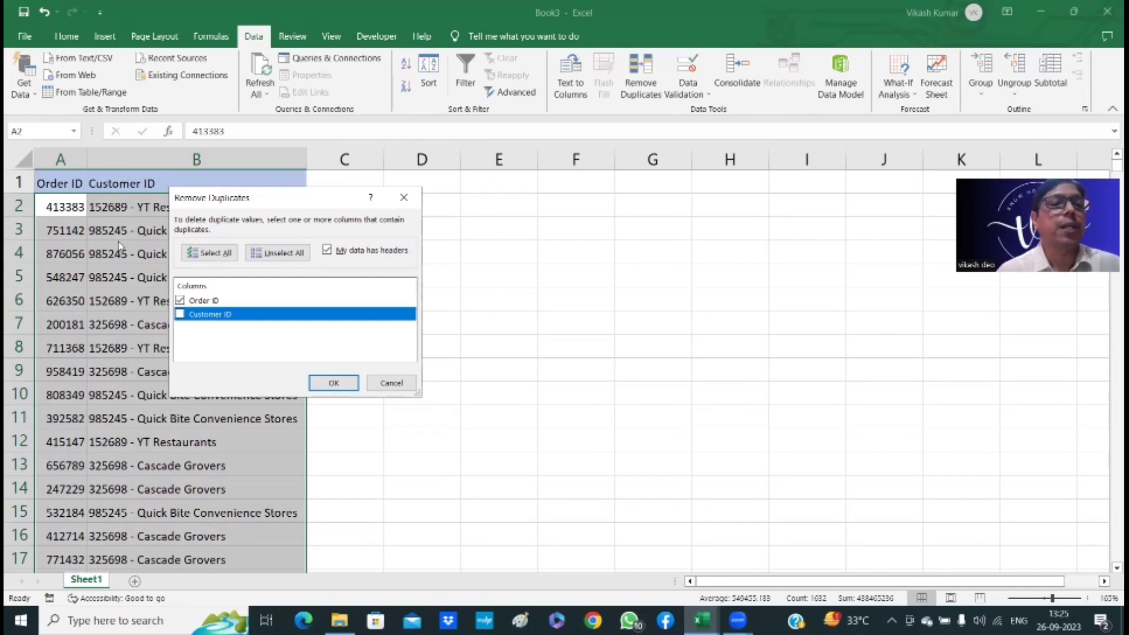
left_click(334, 383)
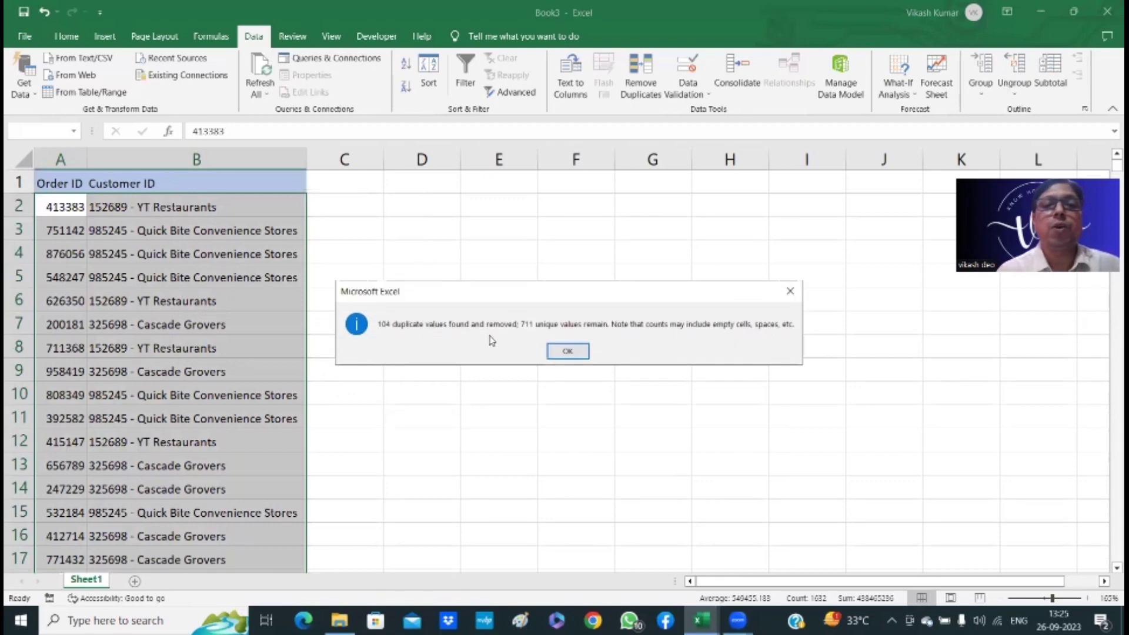
left_click(568, 352)
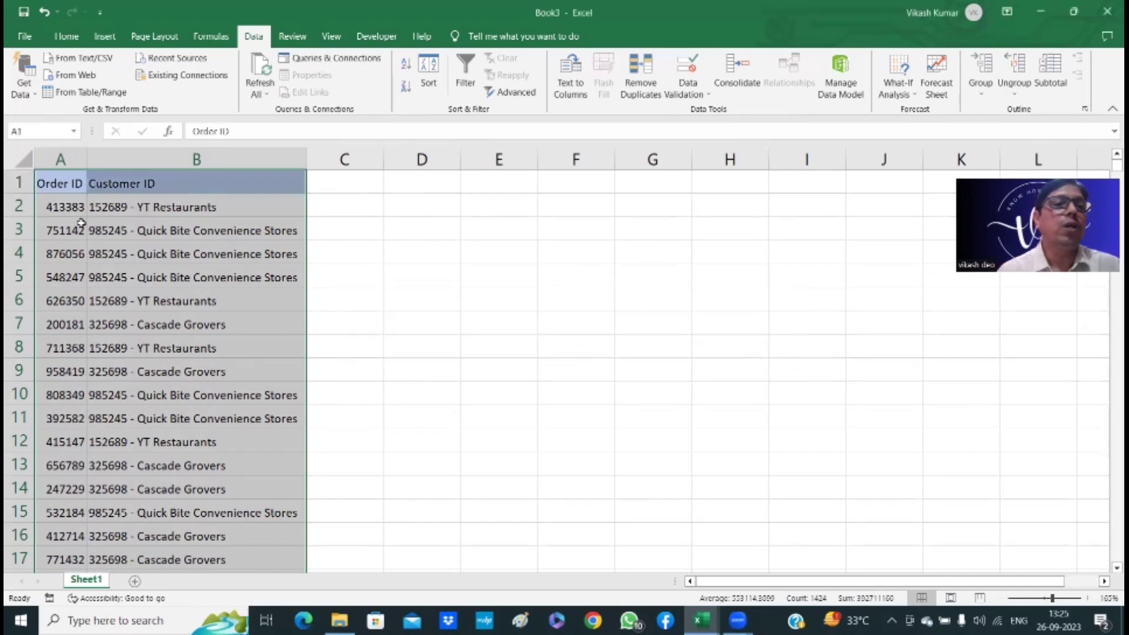
Step: Check the deduplicated Order ID column down to its last record and return to its first record
left_click(50, 208)
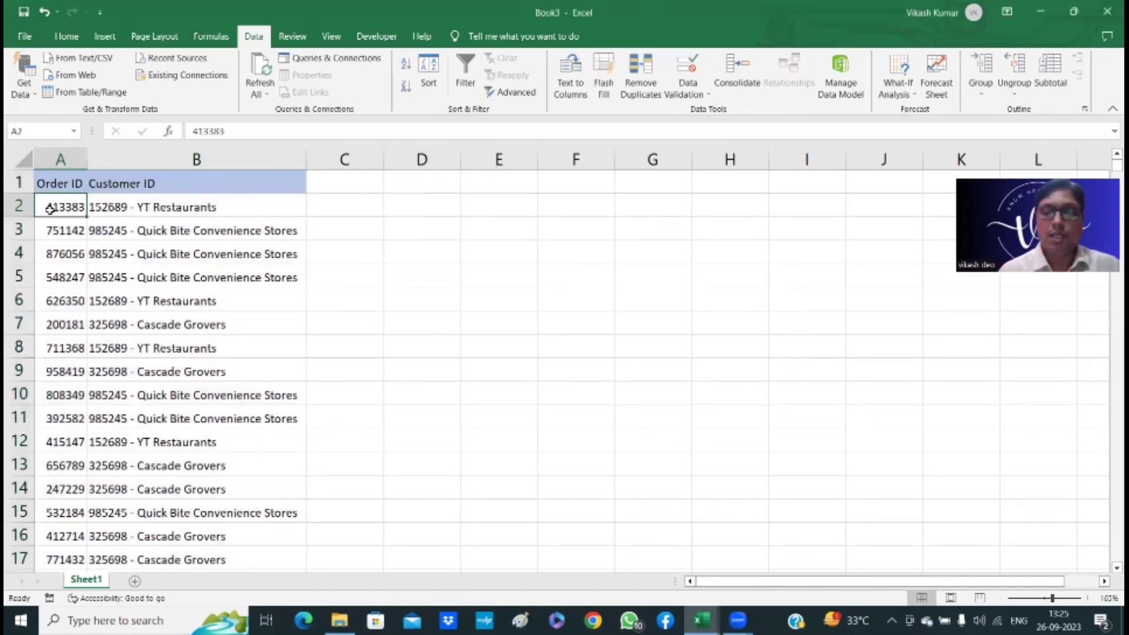
key("ctrl+Down")
key("Down")
key("Up")
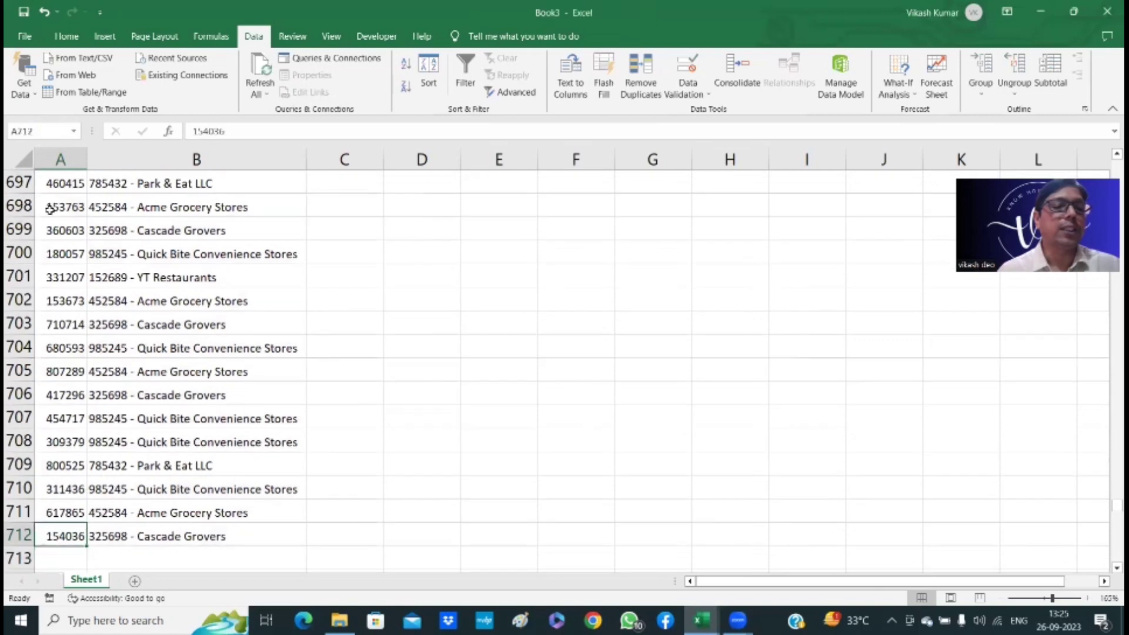
key("ctrl+Up")
key("Down")
key("Down")
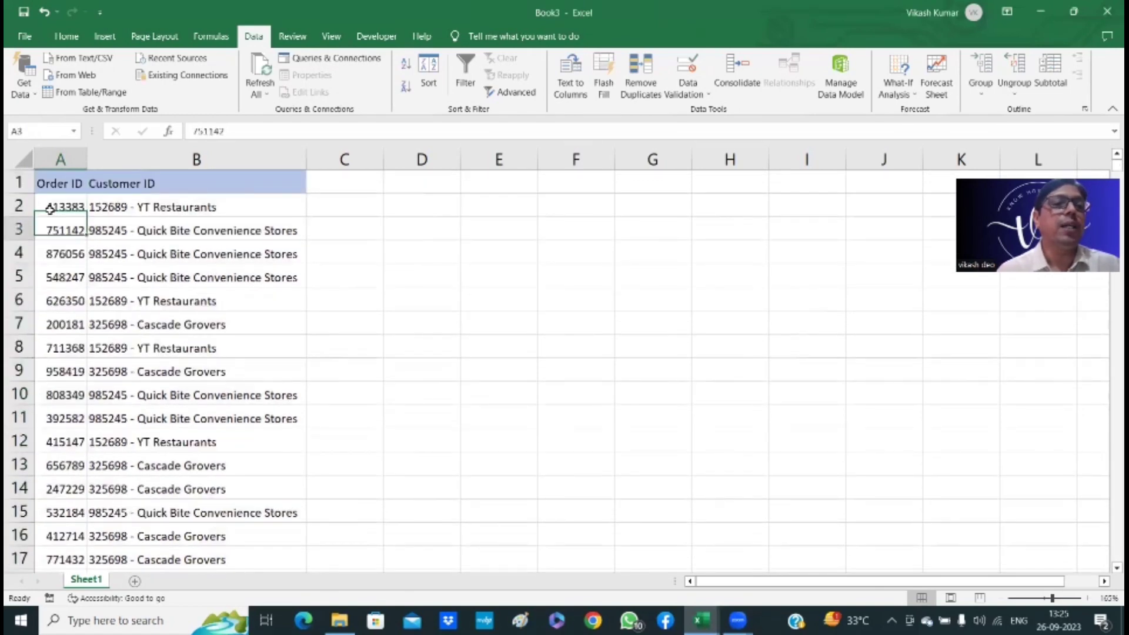
key("ctrl+Down")
key("Down")
key("Up")
key("Up")
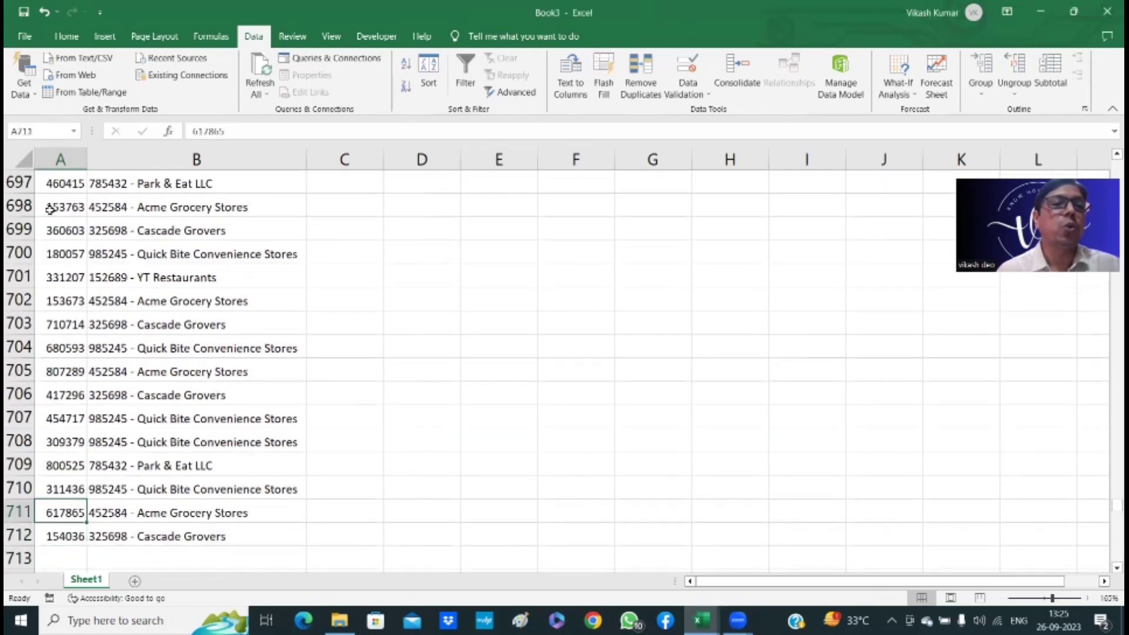
key("ctrl+Up")
key("Down")
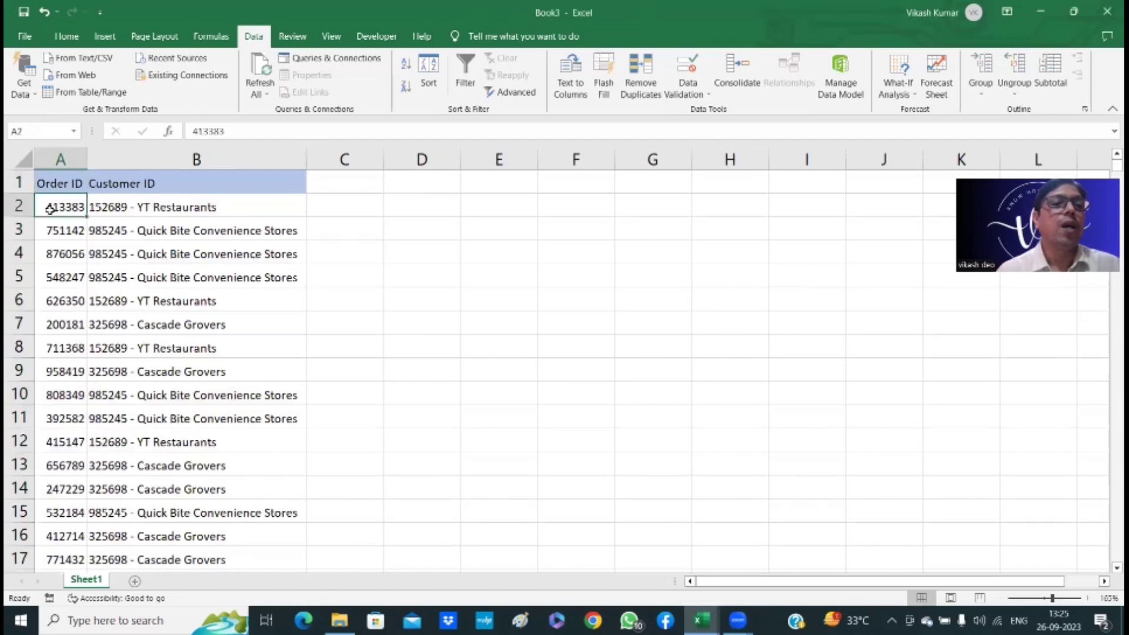
key("Up")
key("Down")
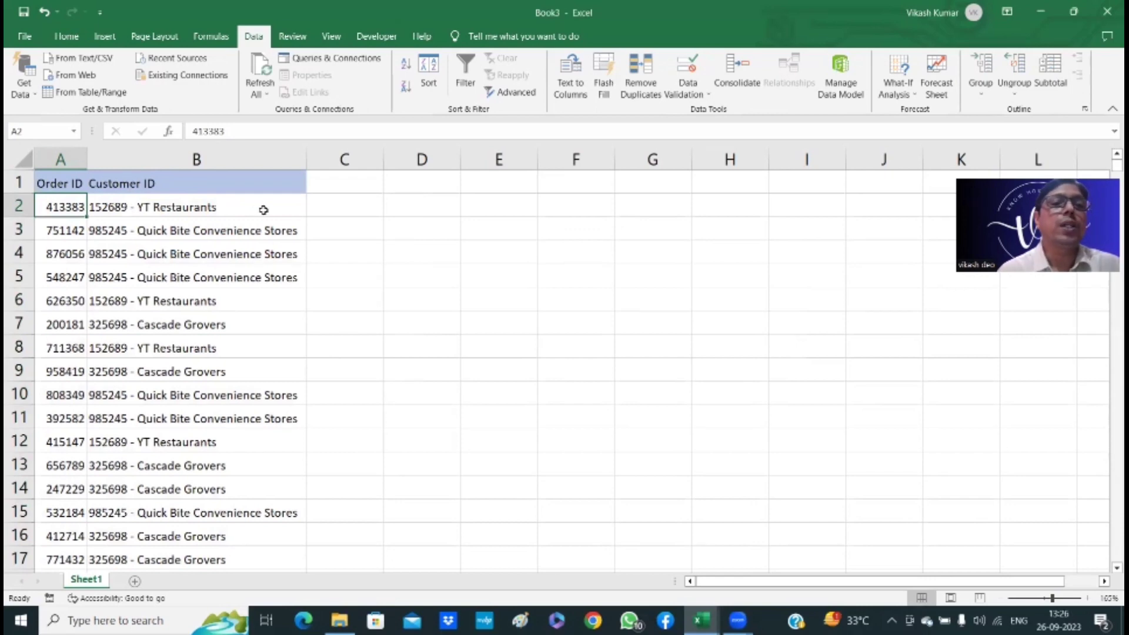
Step: Add the header Total Revenue in C1, next to Customer ID
left_click(318, 208)
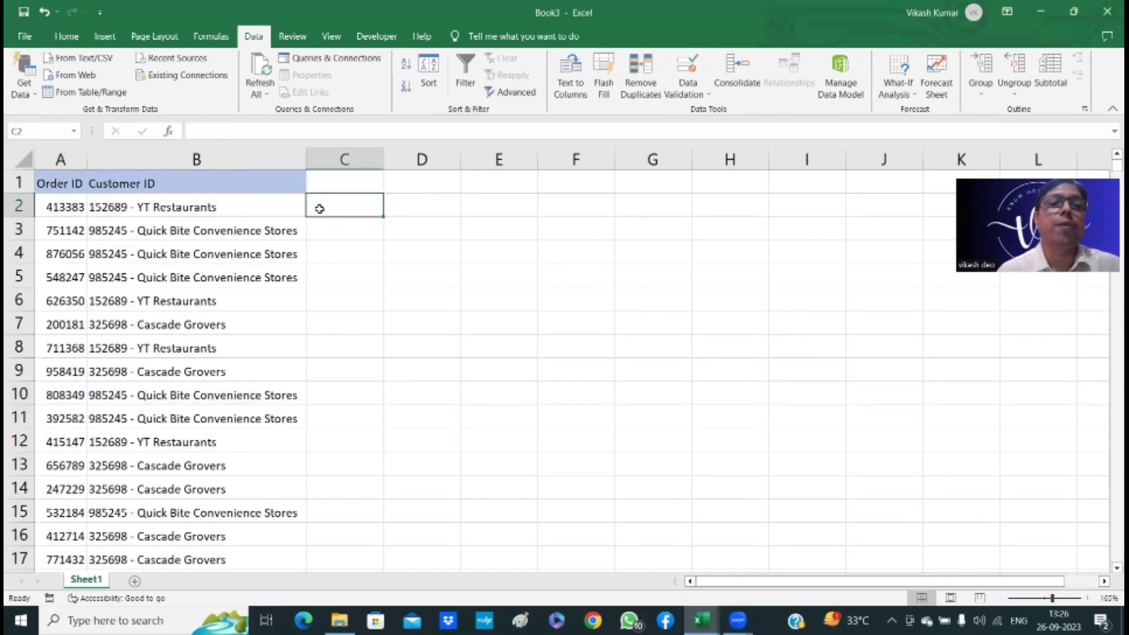
left_click(365, 178)
type("T")
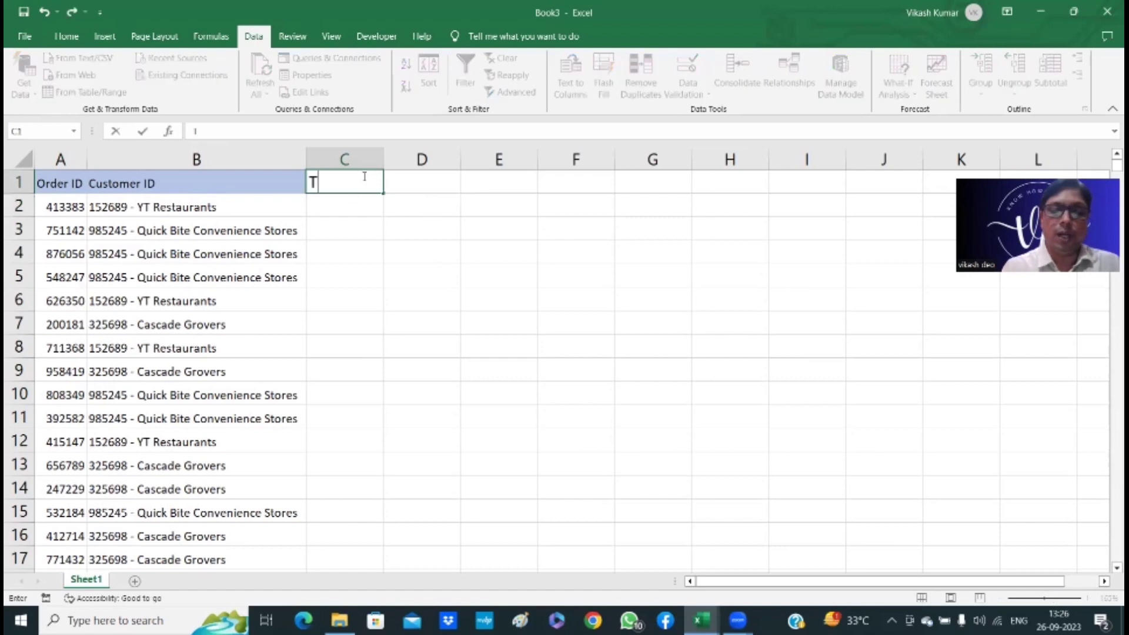
type("otal ")
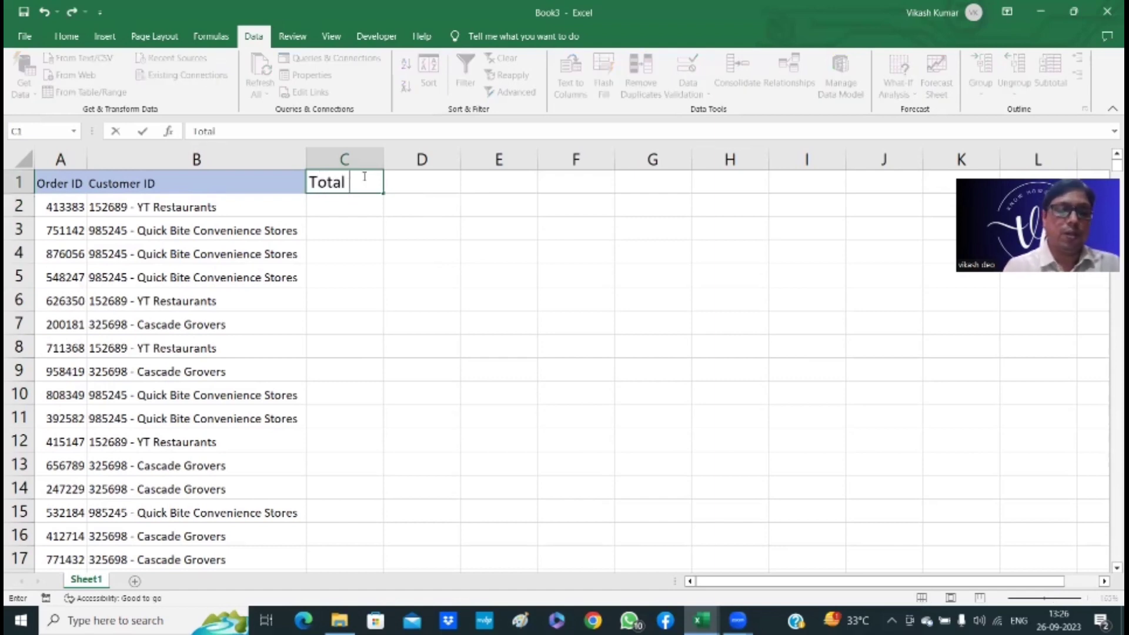
type("Revenue")
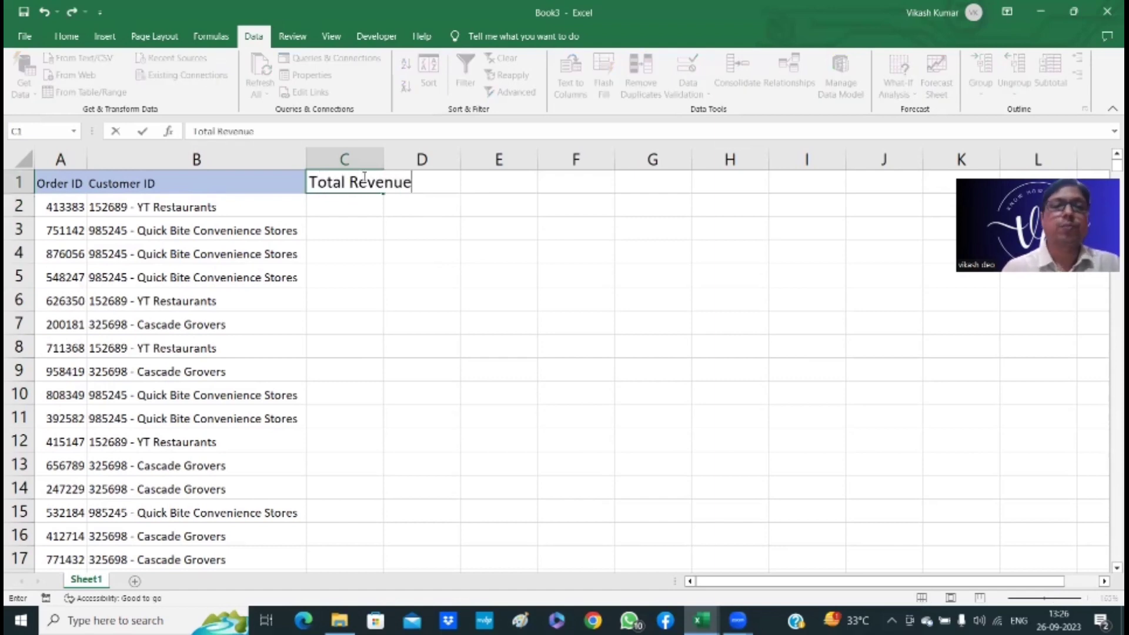
key("Return")
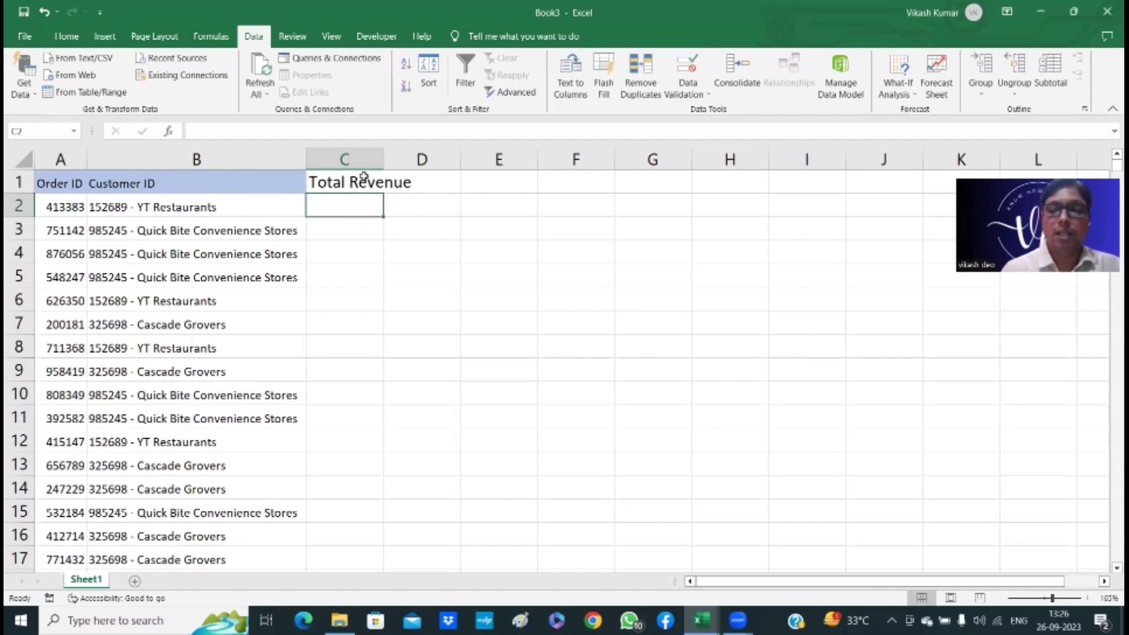
Step: Start a SUMIF formula in C2 with column A of the Order Data sheet in the 2017 order workbook as its range
type("=")
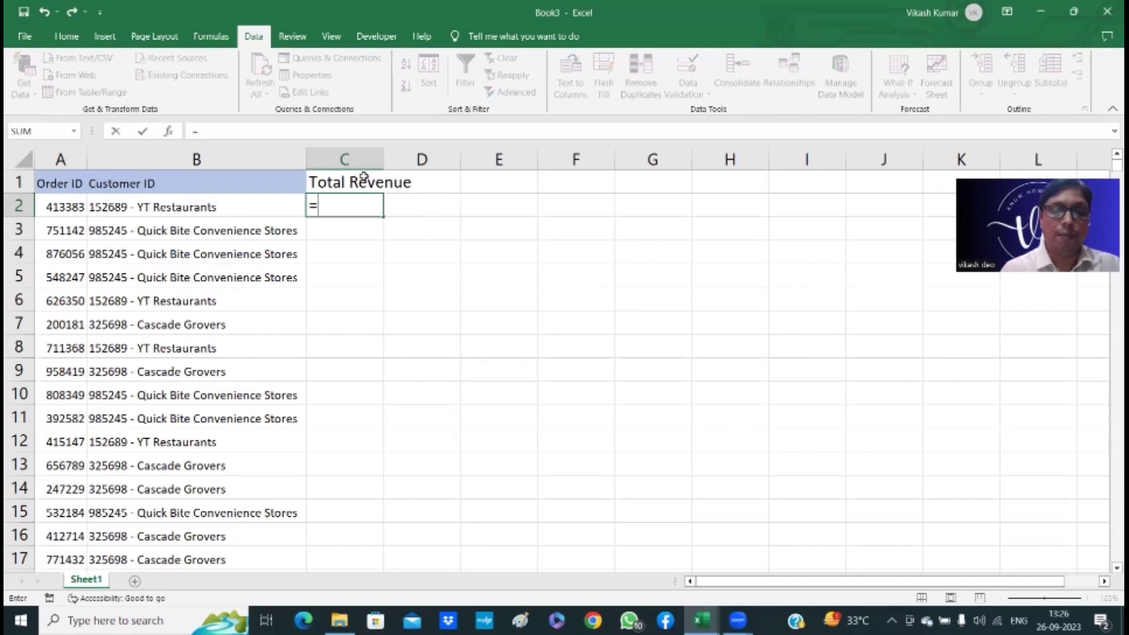
type("sumif")
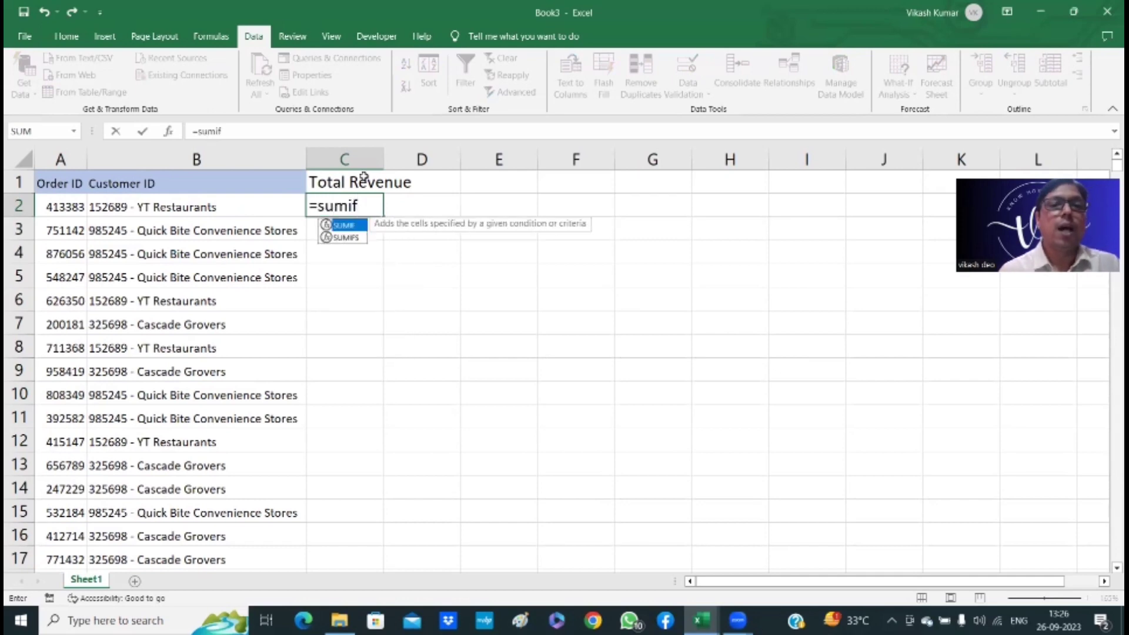
key("Tab")
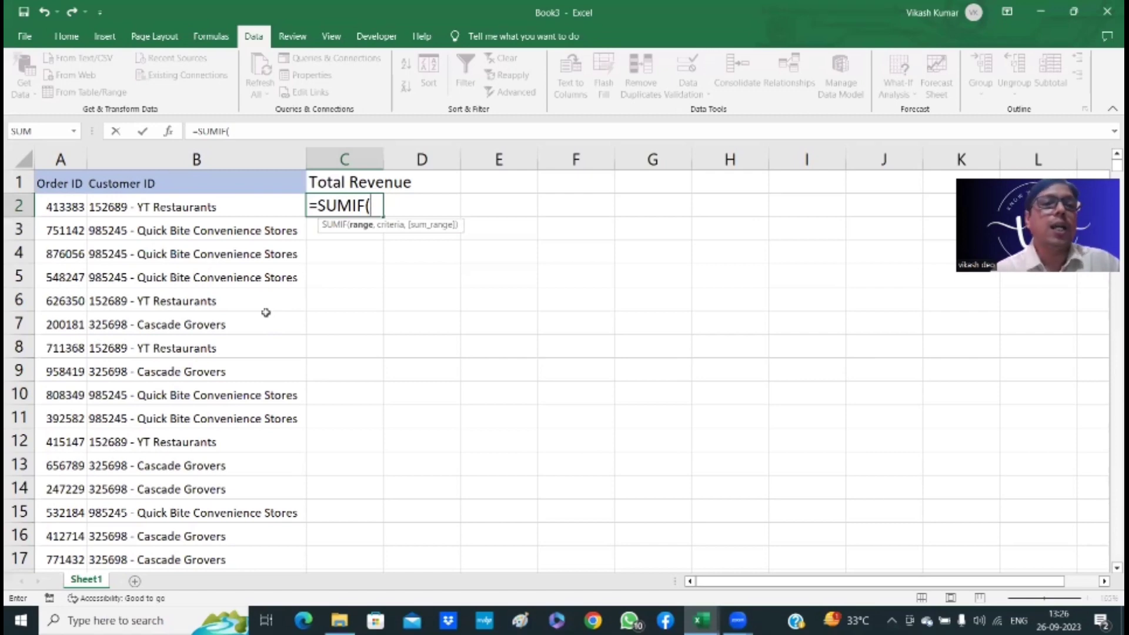
key("alt+Tab")
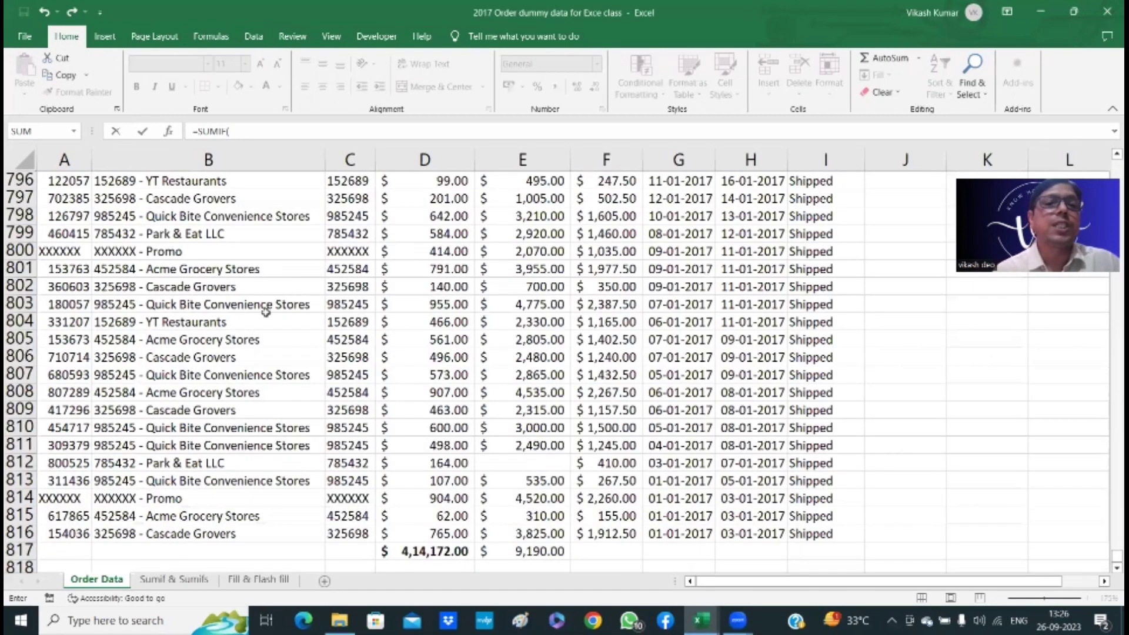
left_click(87, 305)
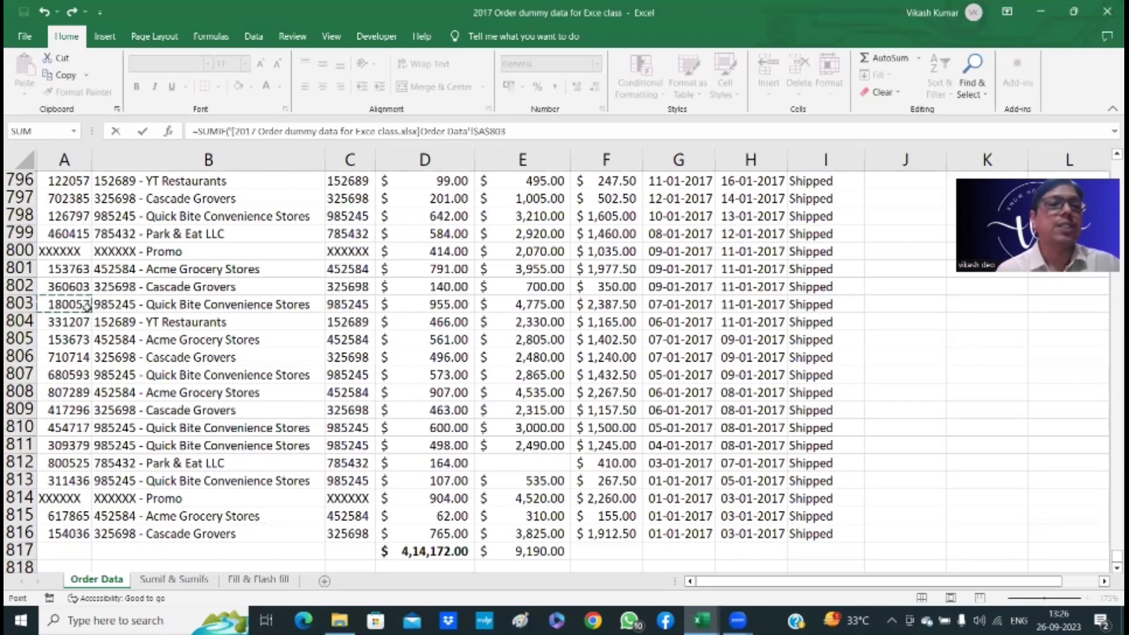
key("ctrl+Up")
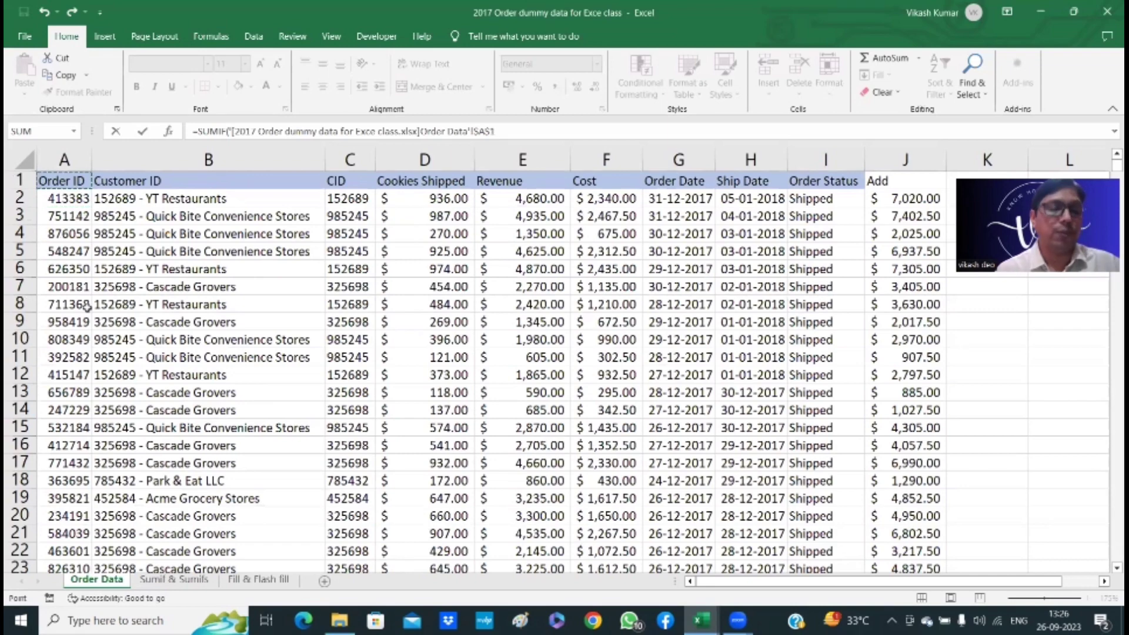
key("ctrl+shift+Down")
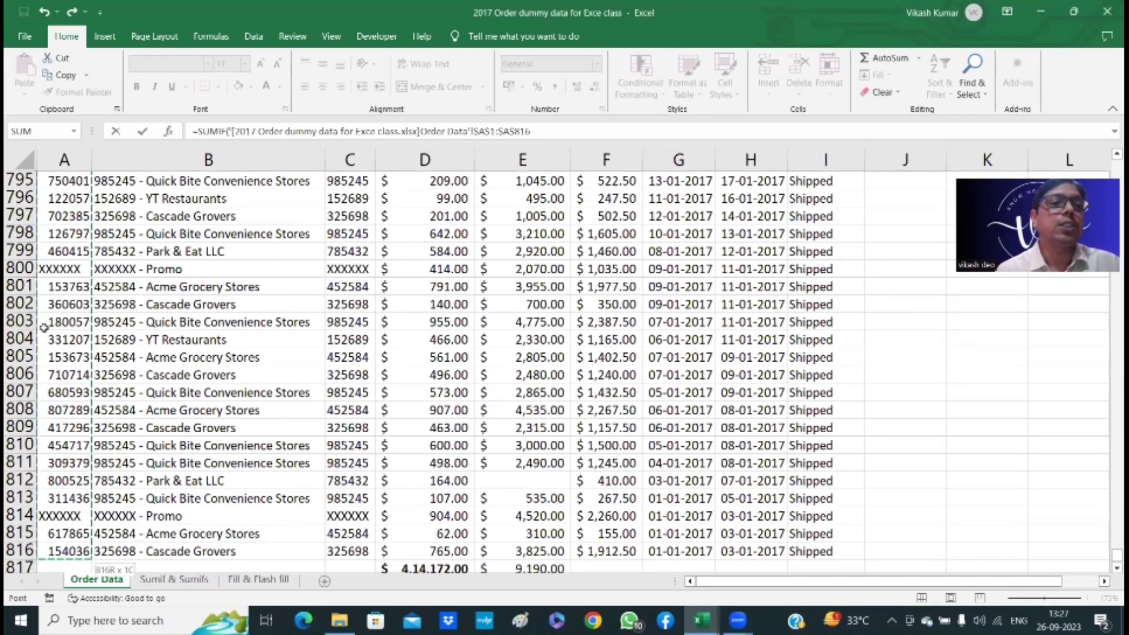
left_click(59, 159)
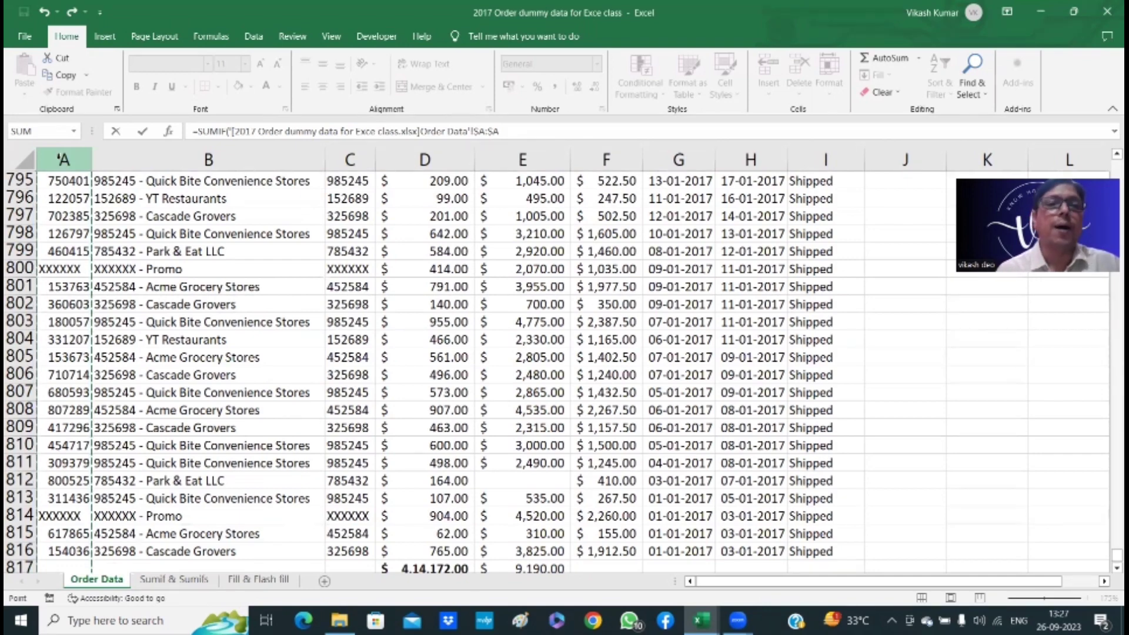
type(",")
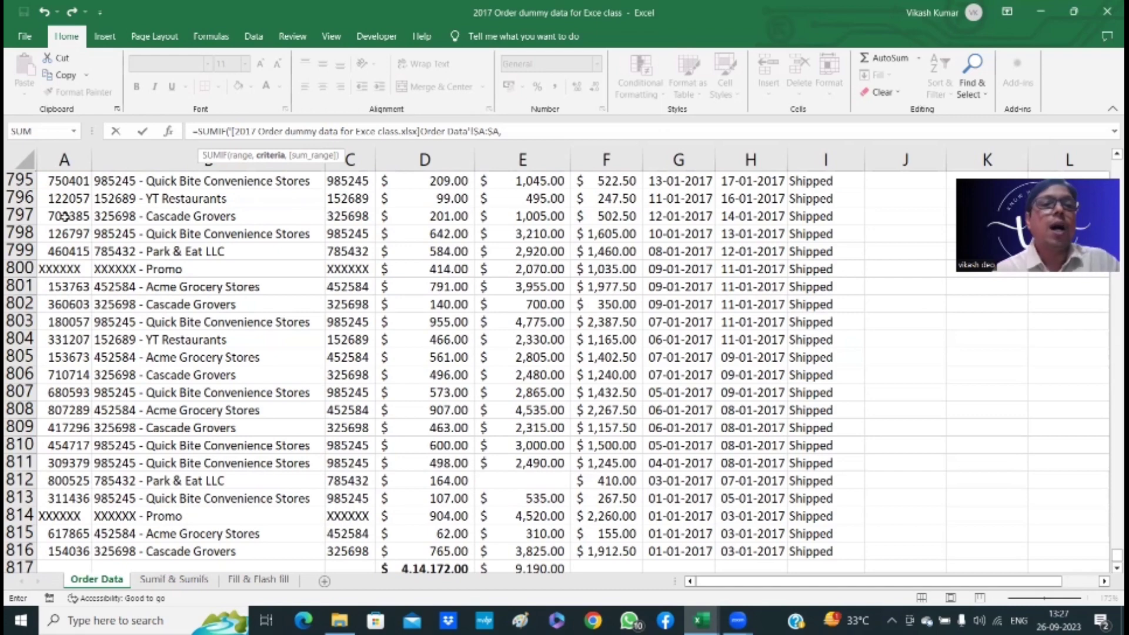
Step: Return to the new workbook and set the Order ID in A2 as the SUMIF criteria
key("alt+Tab")
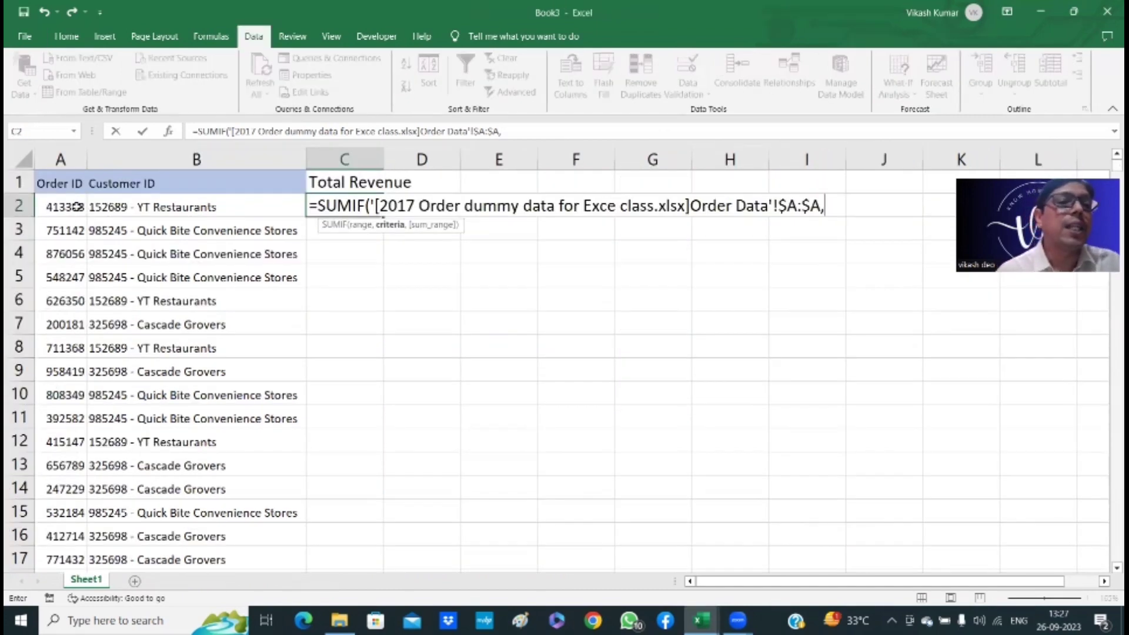
left_click(67, 206)
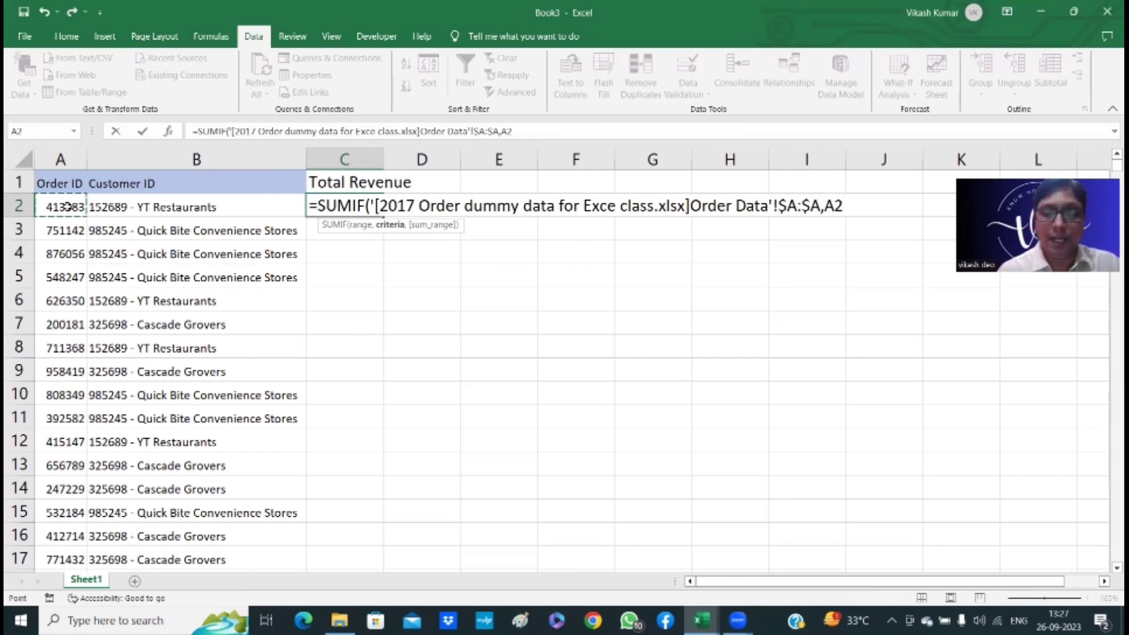
type(",")
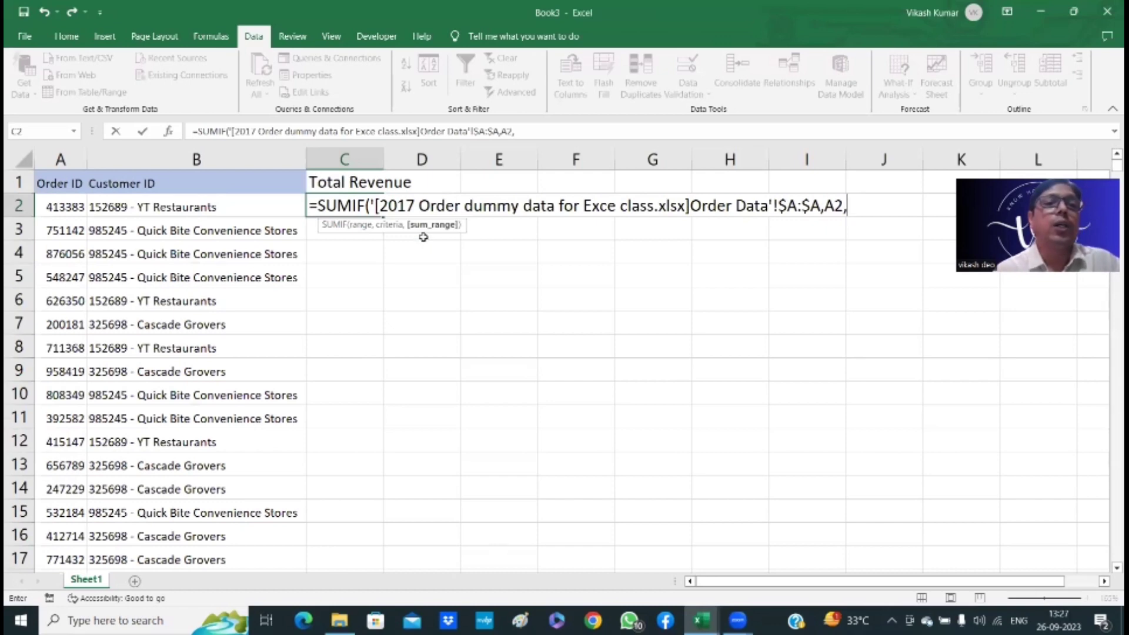
Step: Complete the SUMIF with the Revenue column E of the 2017 order workbook's Order Data sheet as its sum range
key("ctrl+Tab")
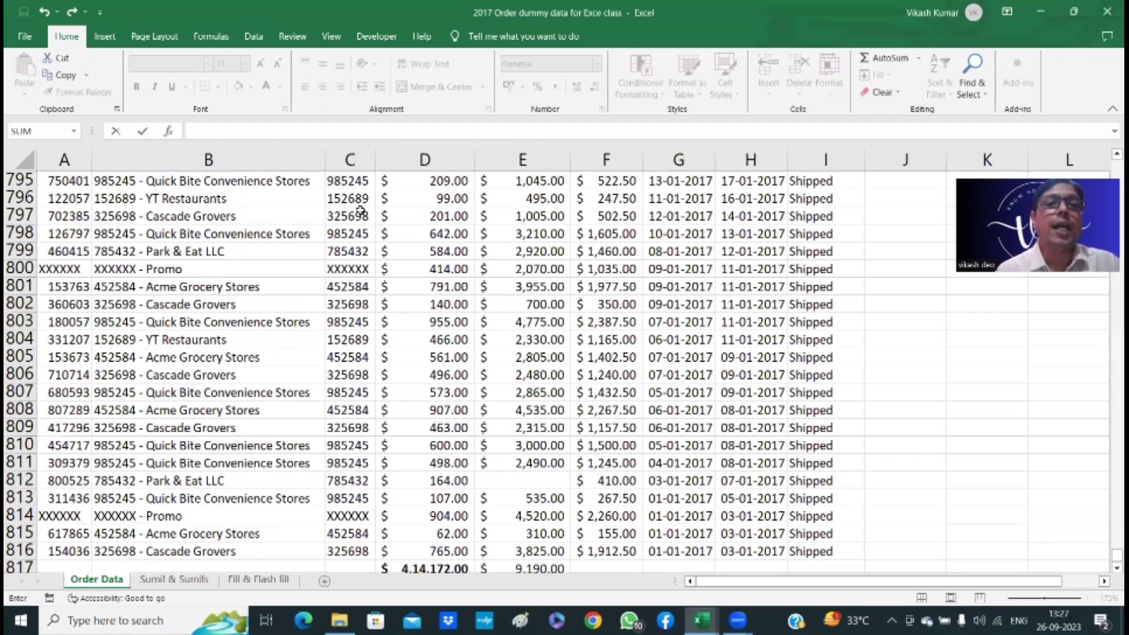
left_click(431, 218)
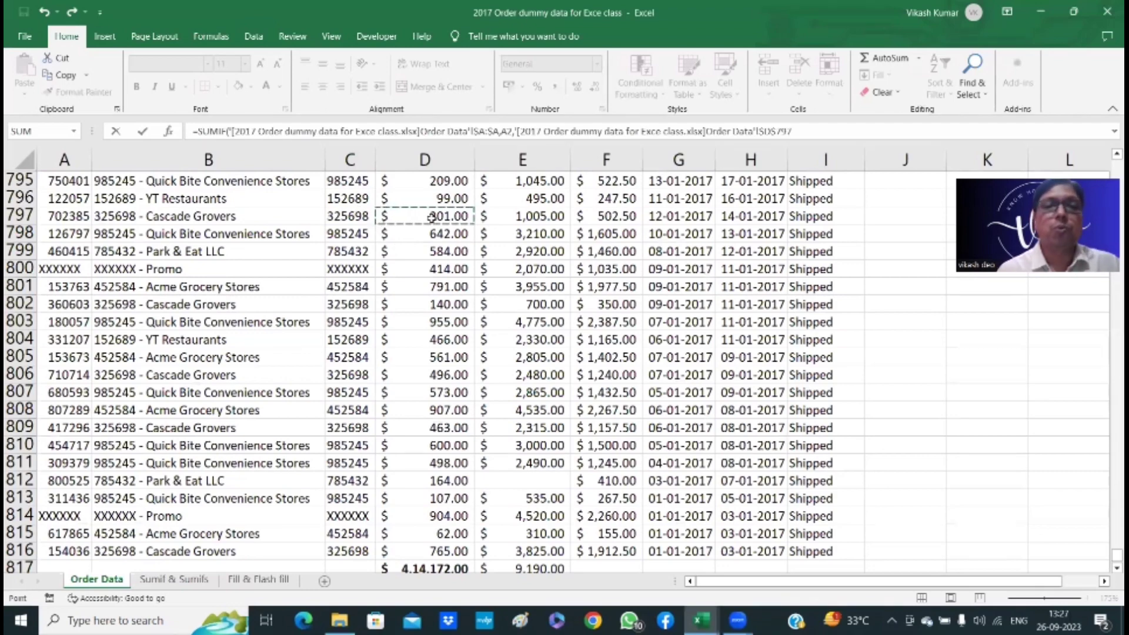
key("ctrl+Up")
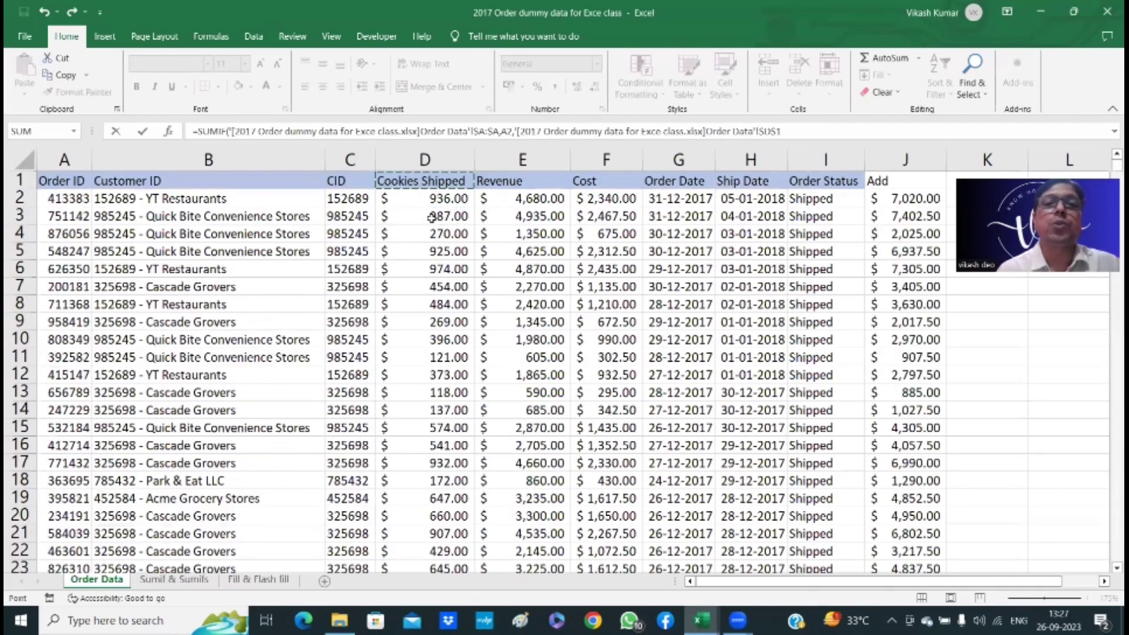
left_click(519, 182)
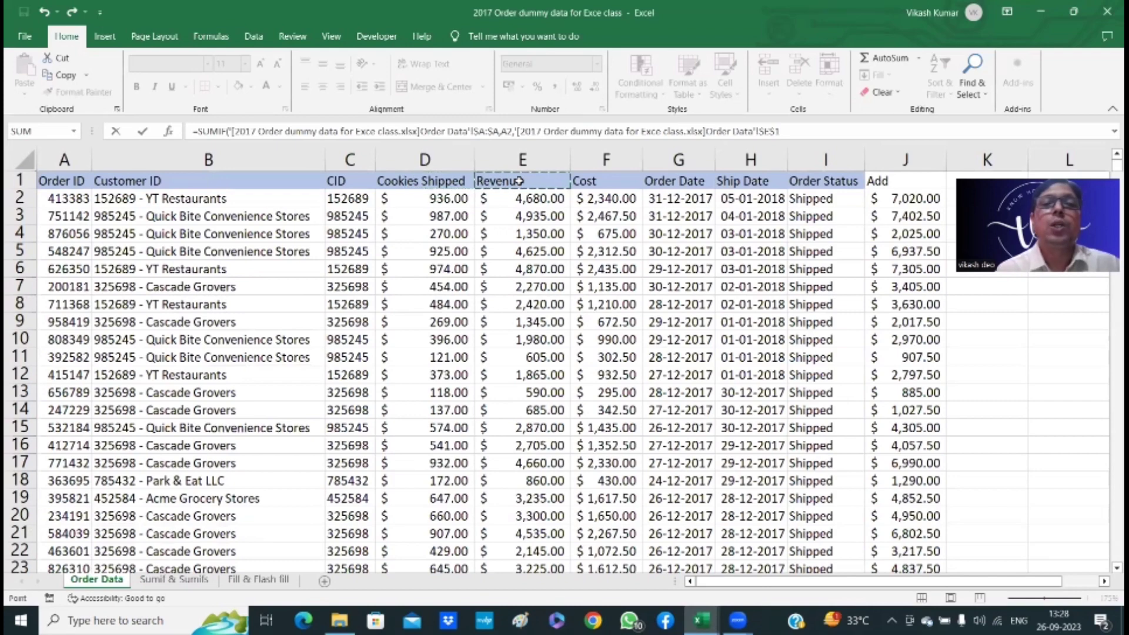
left_click(522, 159)
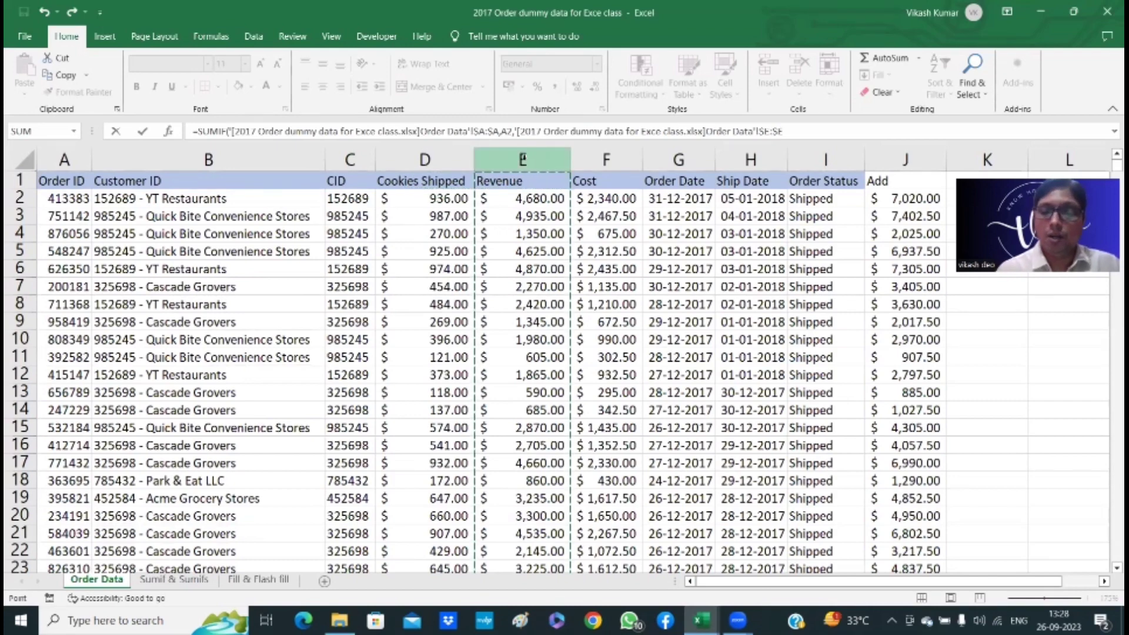
type(")")
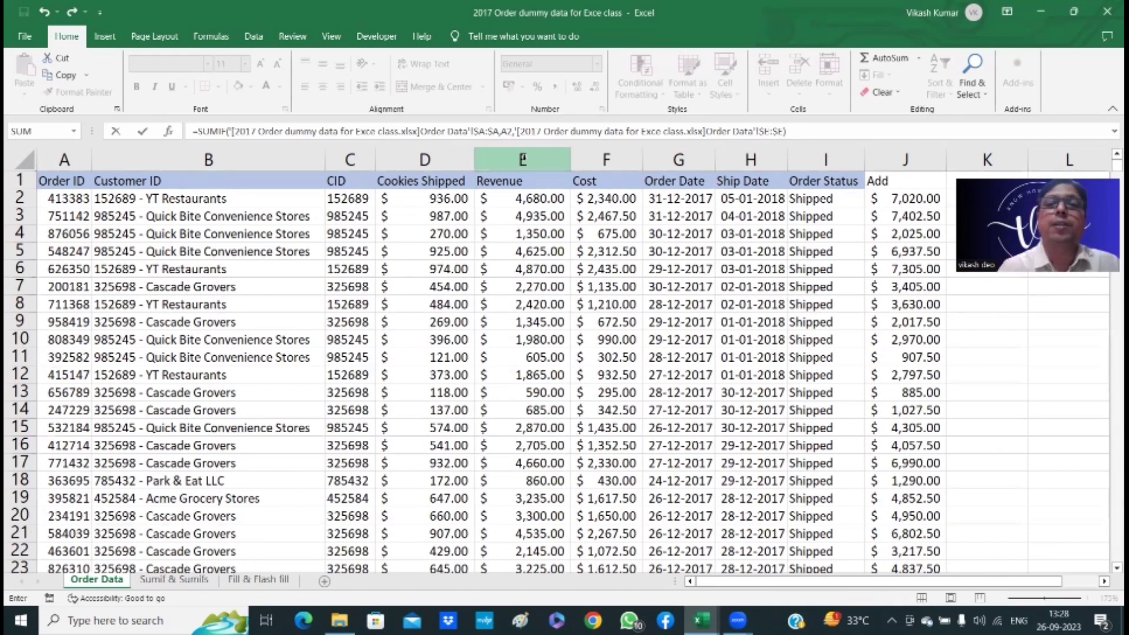
key("Return")
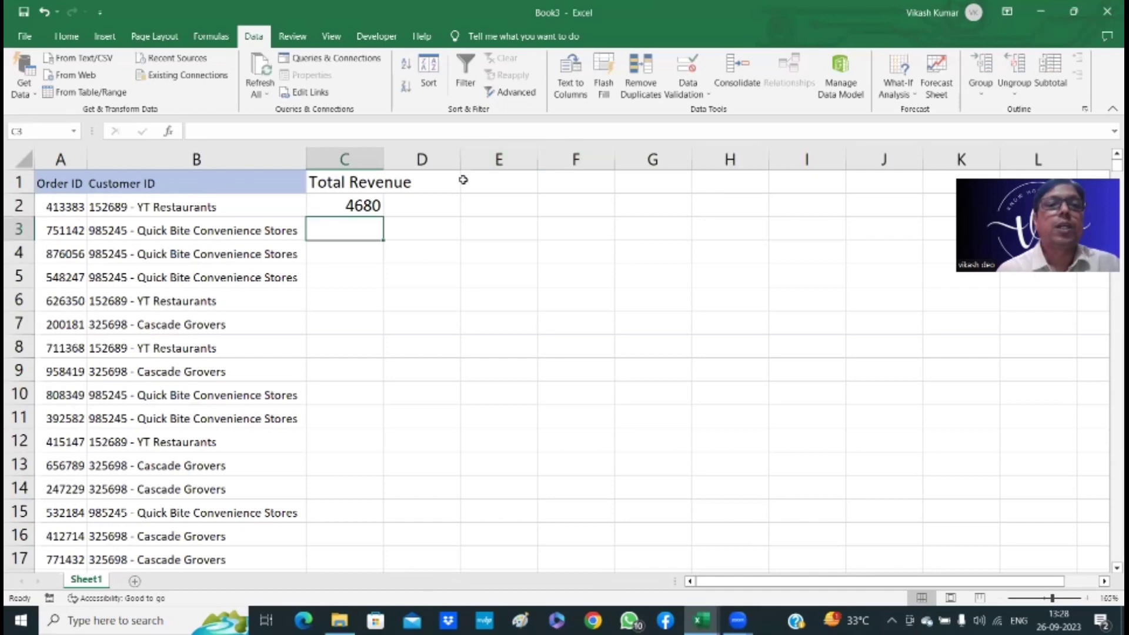
Step: Try to paste the C2 formula down column C to row 28 and undo the paste
left_click(376, 205)
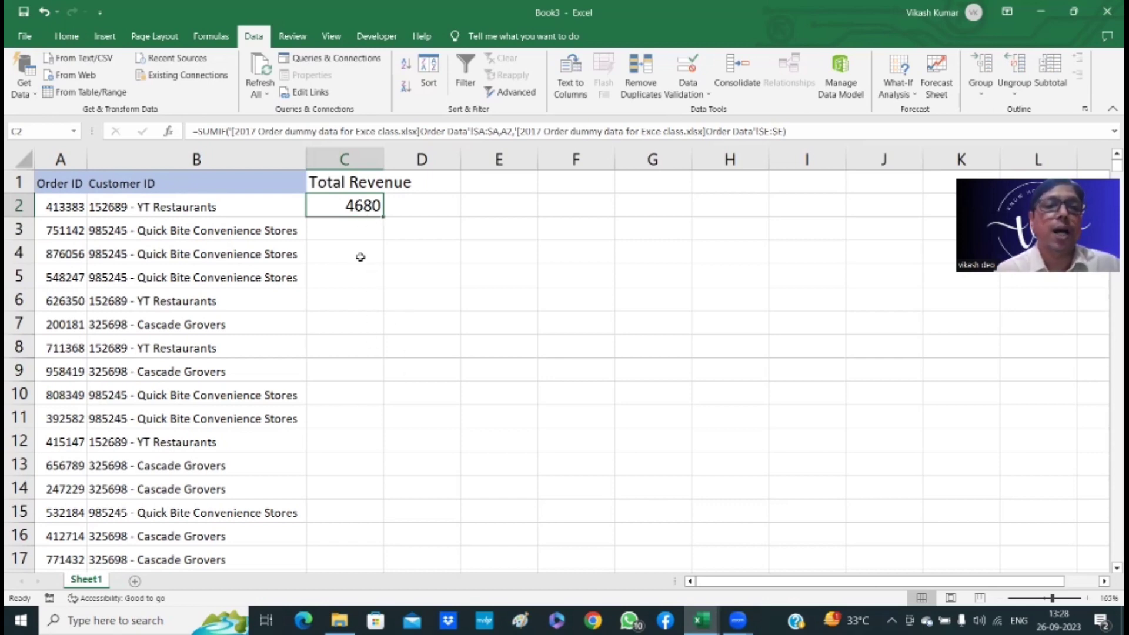
left_click(323, 247)
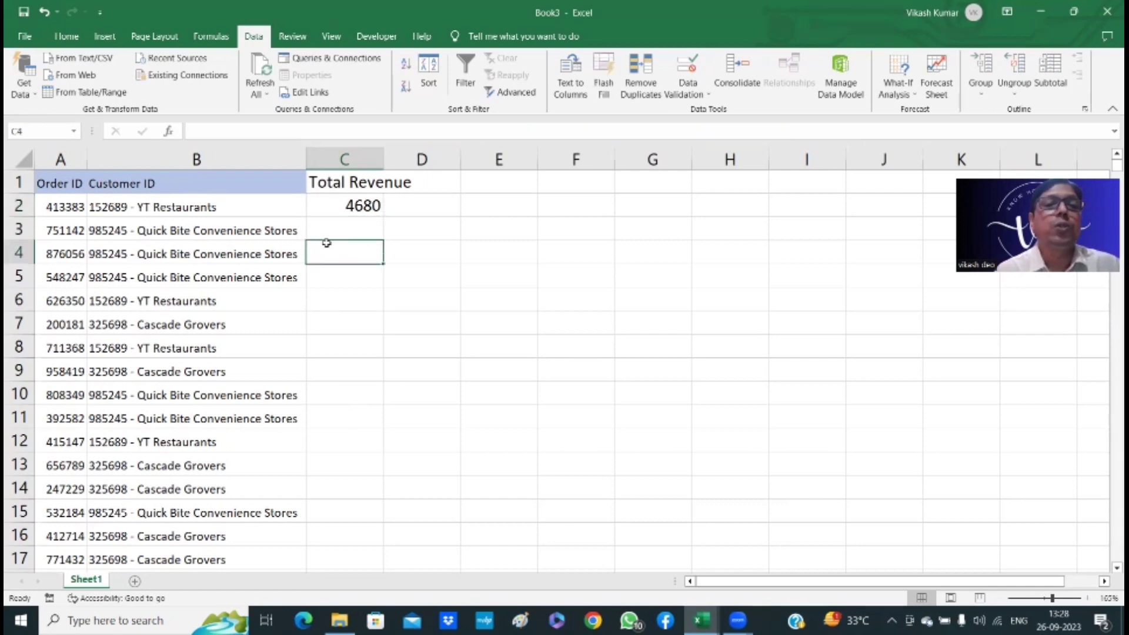
left_click(351, 207)
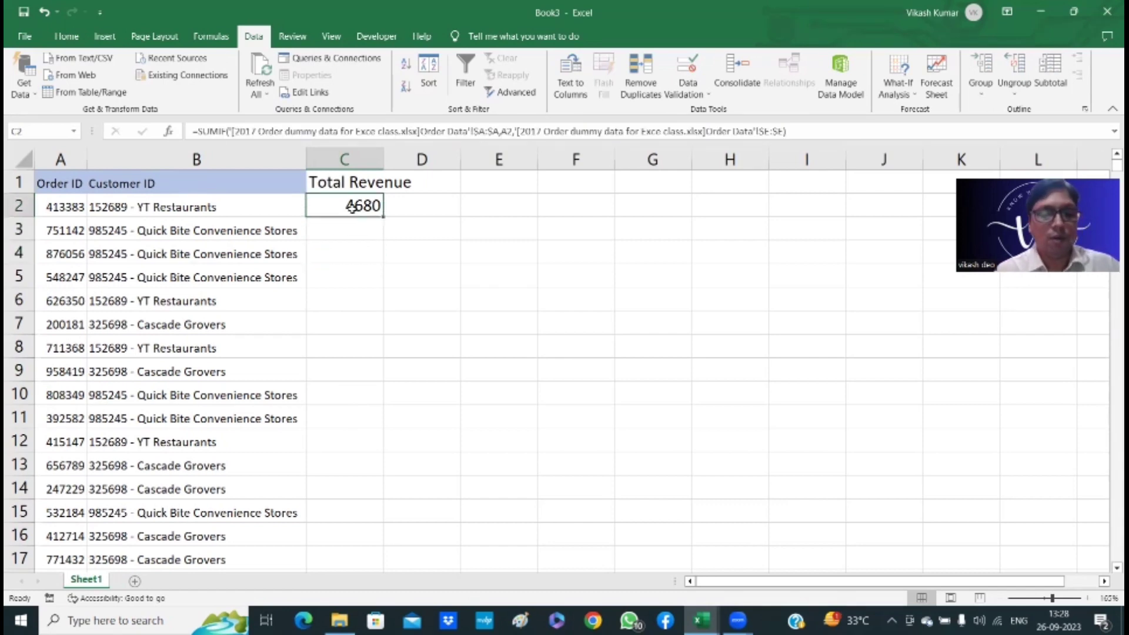
key("ctrl+c")
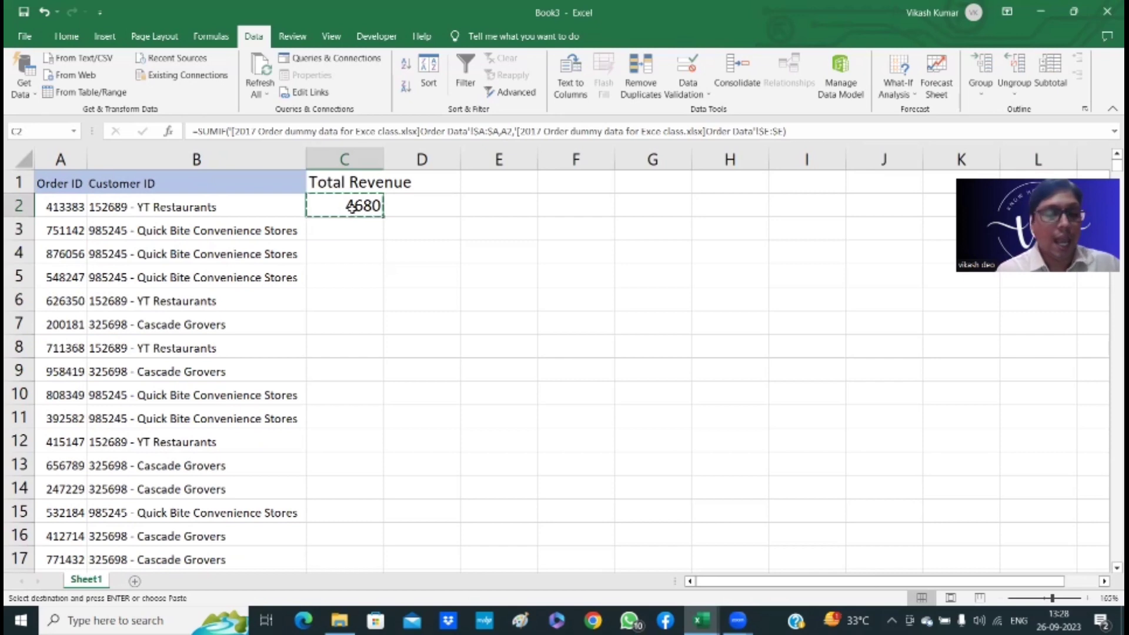
key("shift+Down")
key("shift+Down")
key("shift+Down")
key("shift+Down")
key("shift+Down")
key("shift+Down")
key("shift+Down")
key("shift+Down")
key("shift+Down")
key("shift+Down")
key("shift+Down")
key("shift+Down")
key("shift+Down")
key("shift+Down")
key("shift+Down")
key("shift+Down")
key("shift+Down")
key("shift+Down")
key("shift+Down")
key("shift+Down")
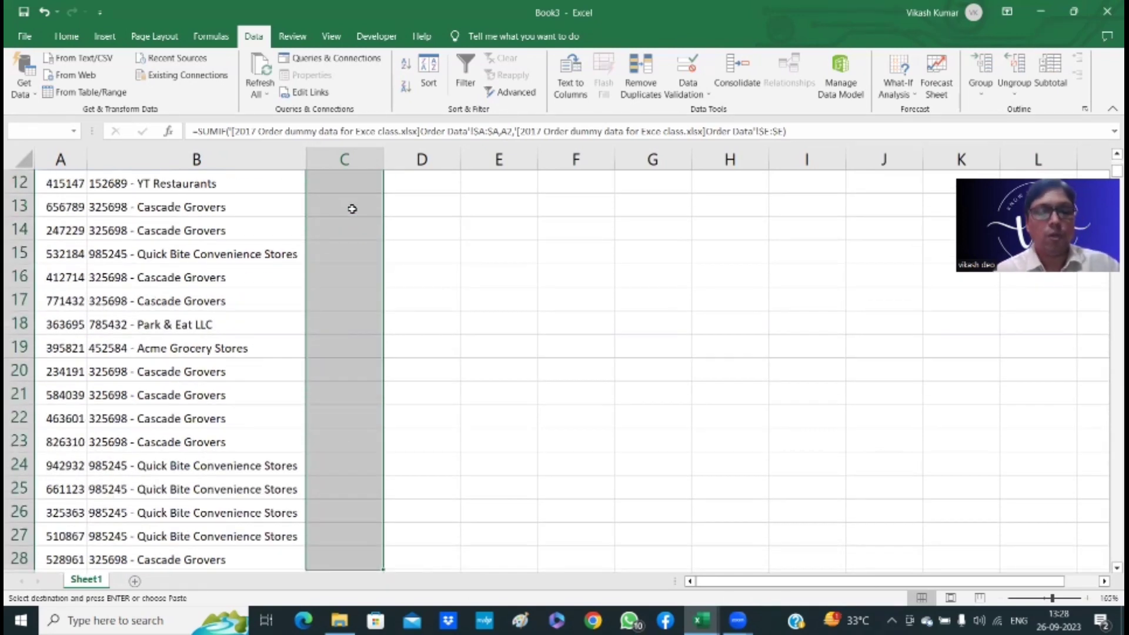
key("ctrl+v")
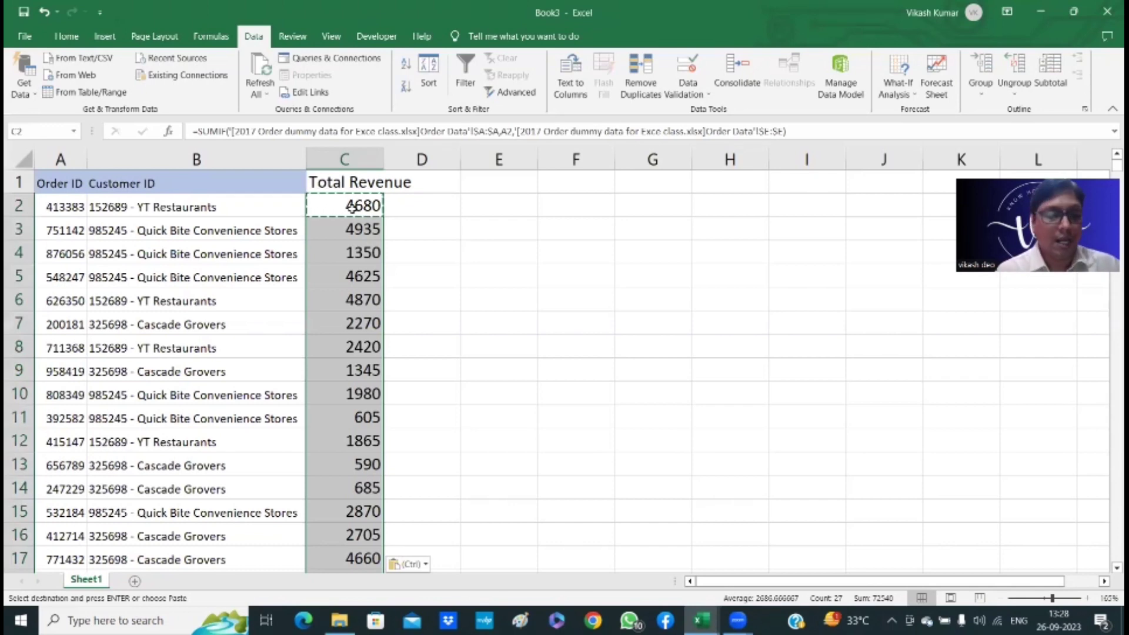
key("ctrl+z")
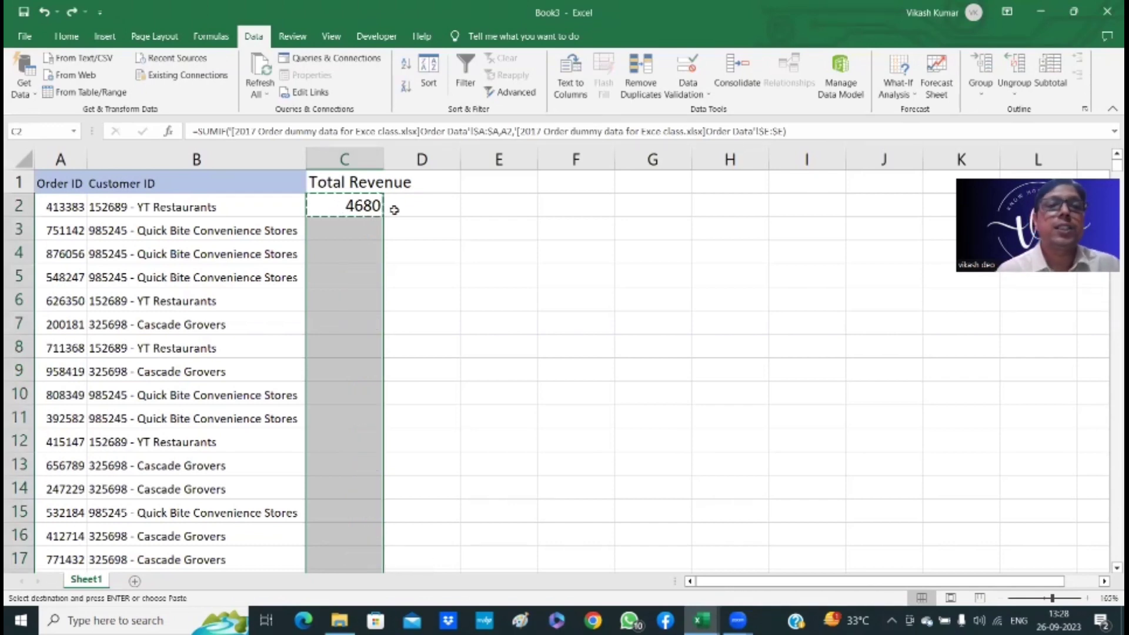
Step: Fill the C2 SUMIF formula down the Total Revenue column to the last order record
left_click(367, 205)
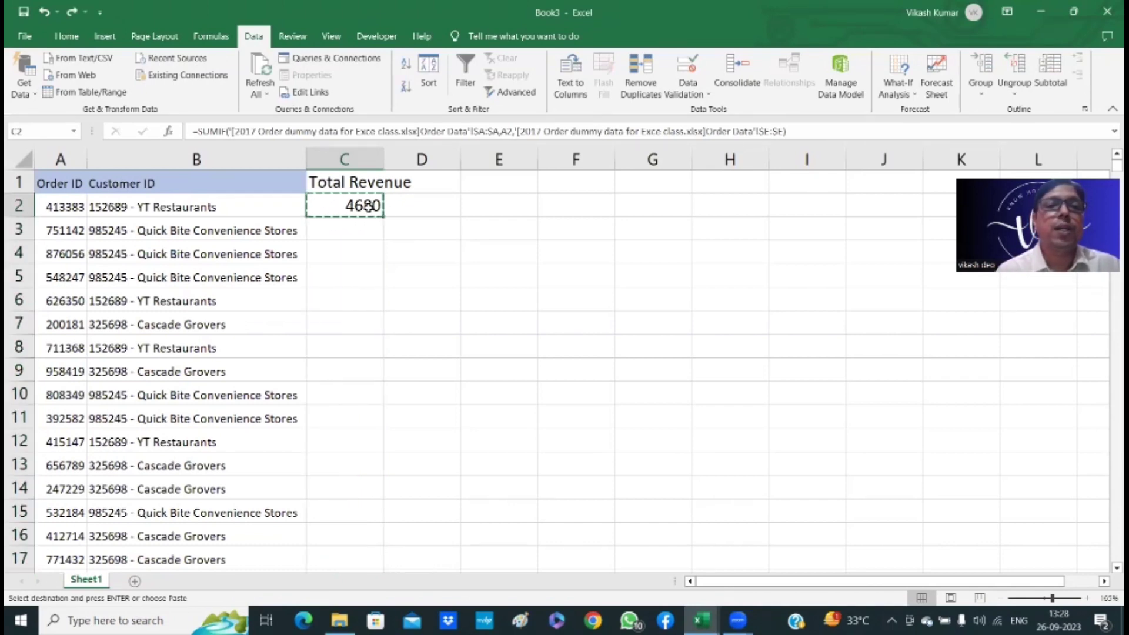
double_click(382, 215)
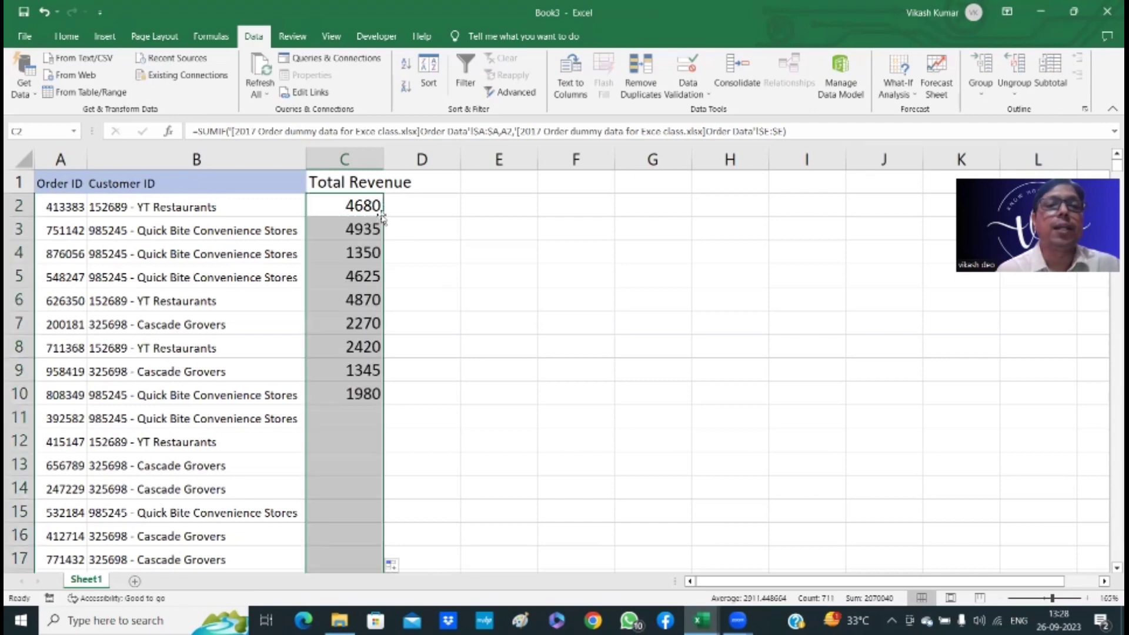
Step: Check the filled Total Revenue formulas down to the last record and return to the column's header
left_click(369, 230)
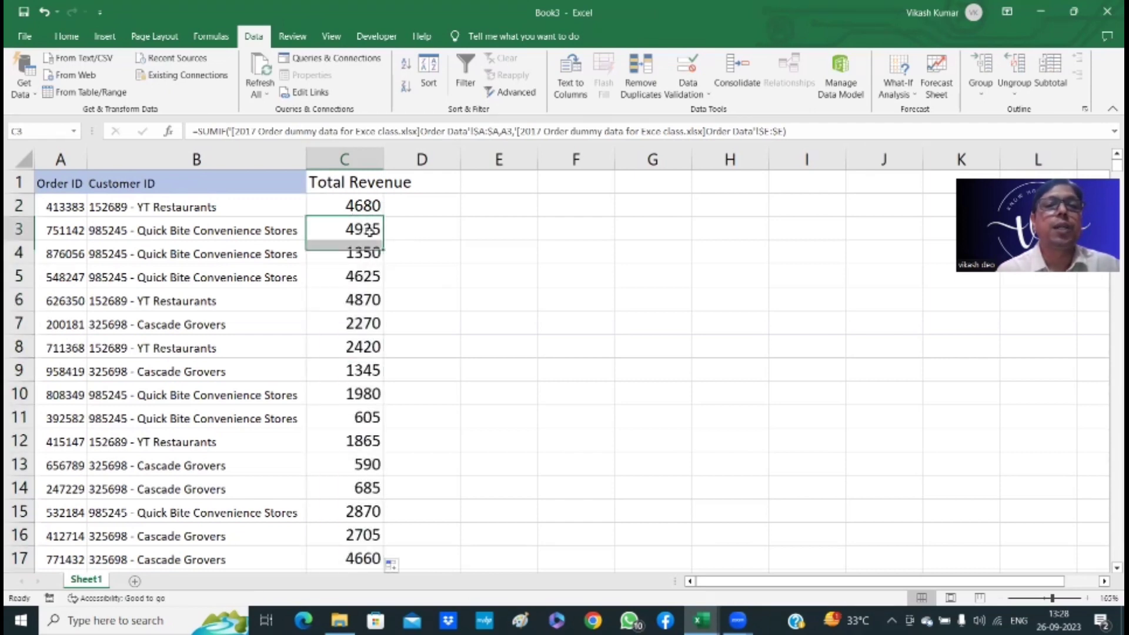
key("ctrl+Down")
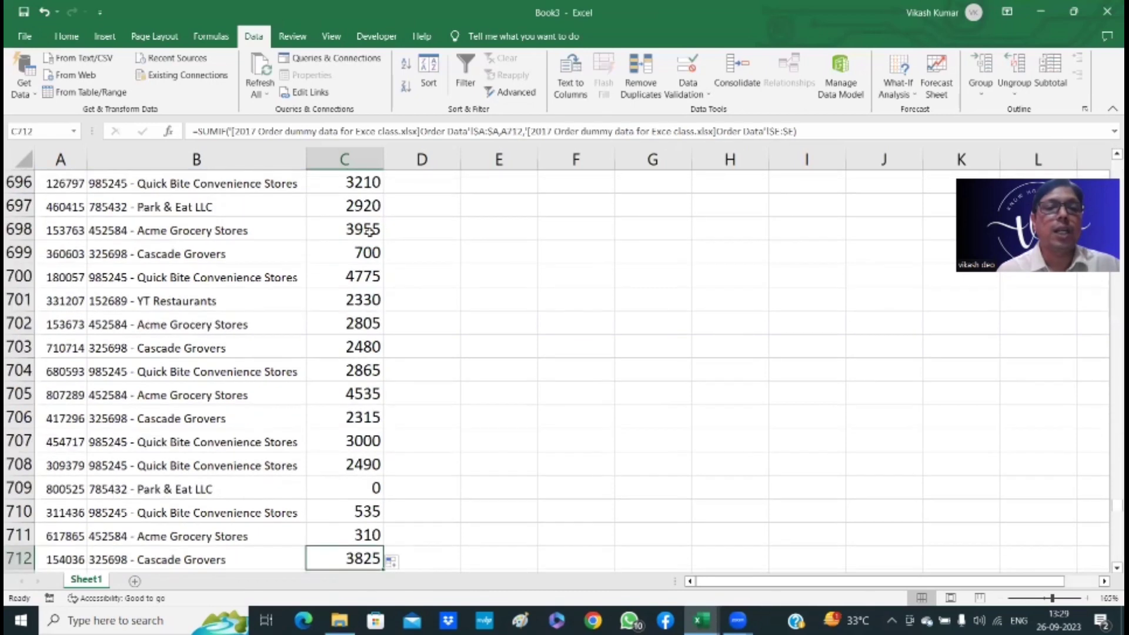
key("Down")
key("Up")
key("Up")
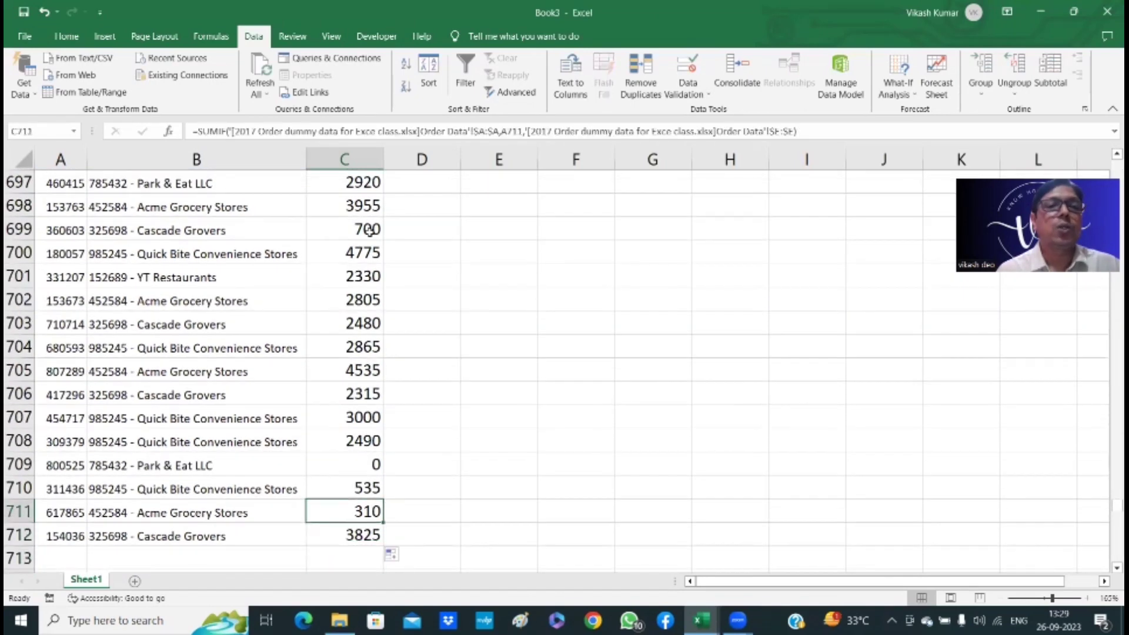
key("ctrl+Up")
key("Down")
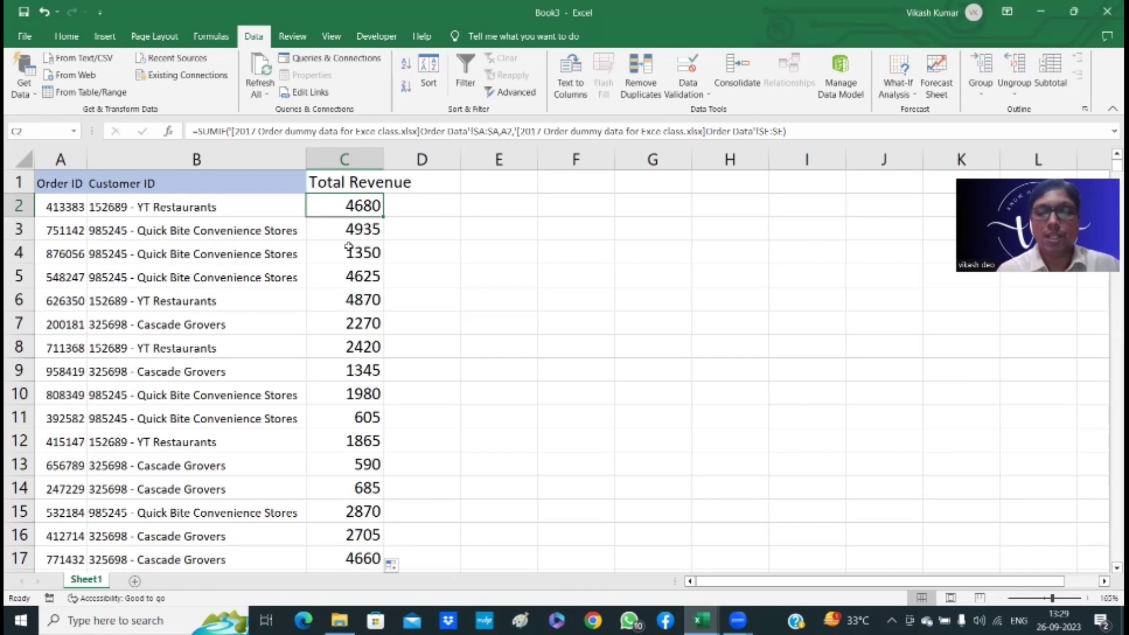
key("ctrl+Down")
key("ctrl+Up")
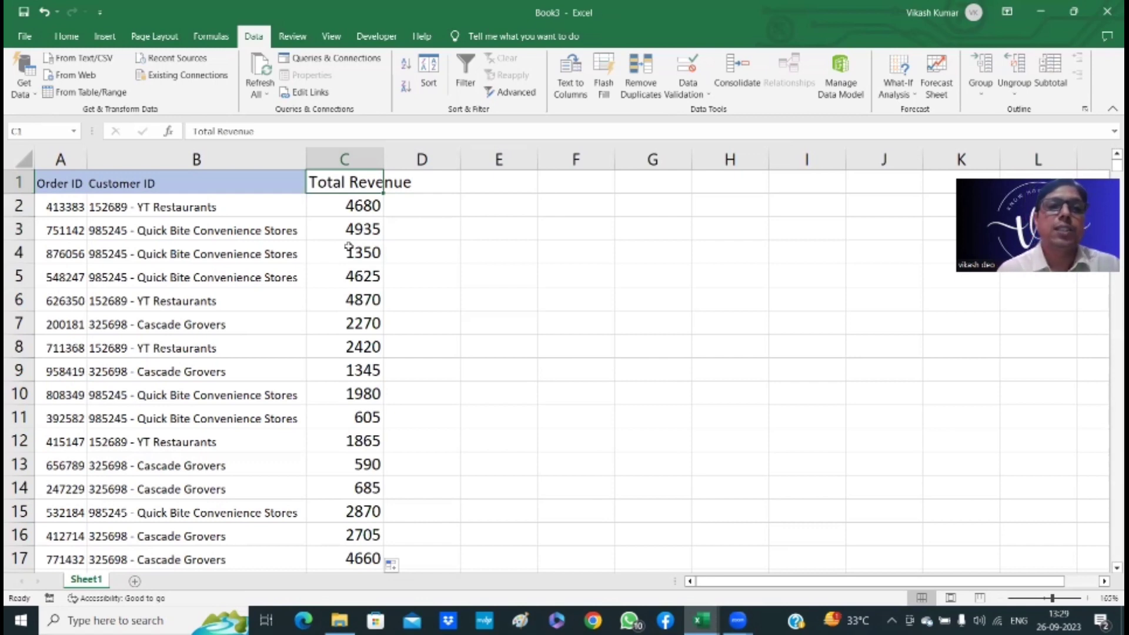
double_click(383, 157)
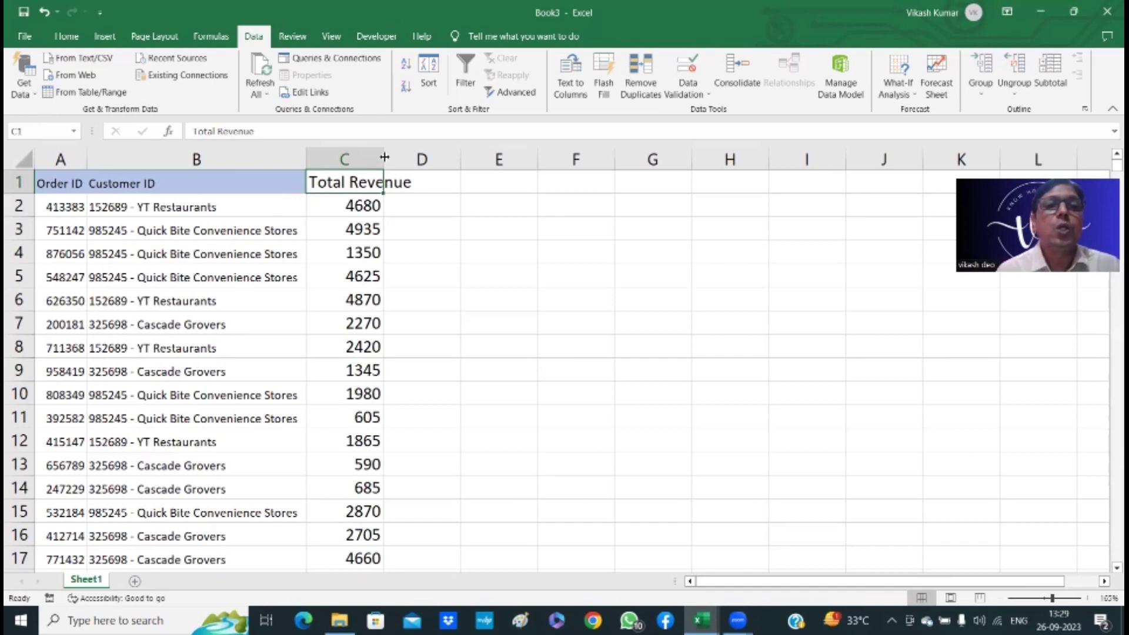
left_click(362, 209)
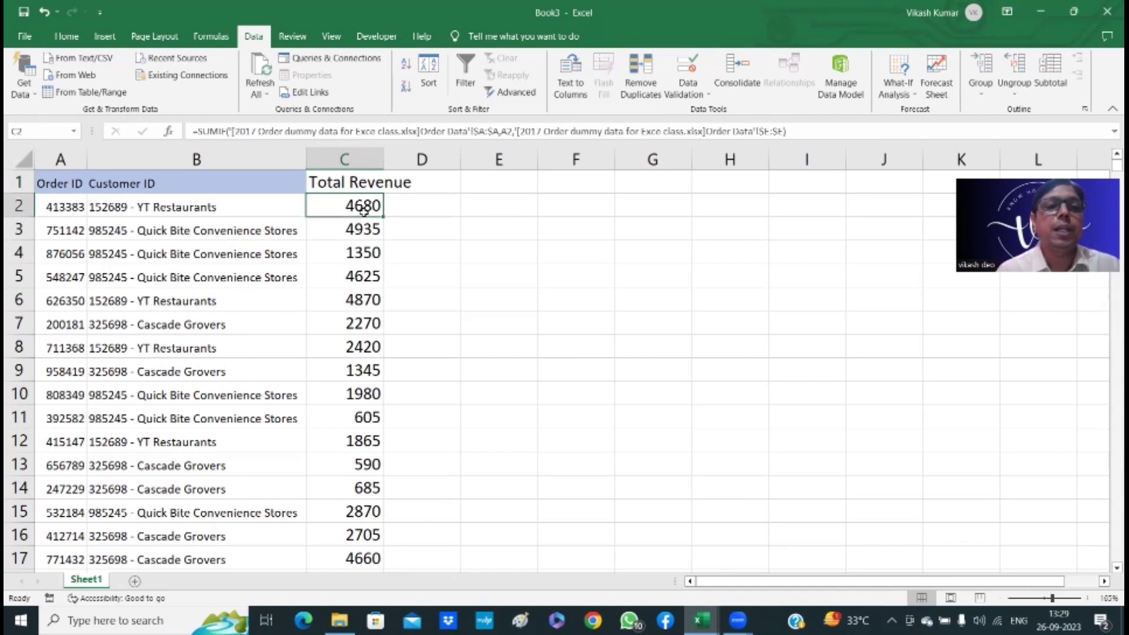
left_click(435, 182)
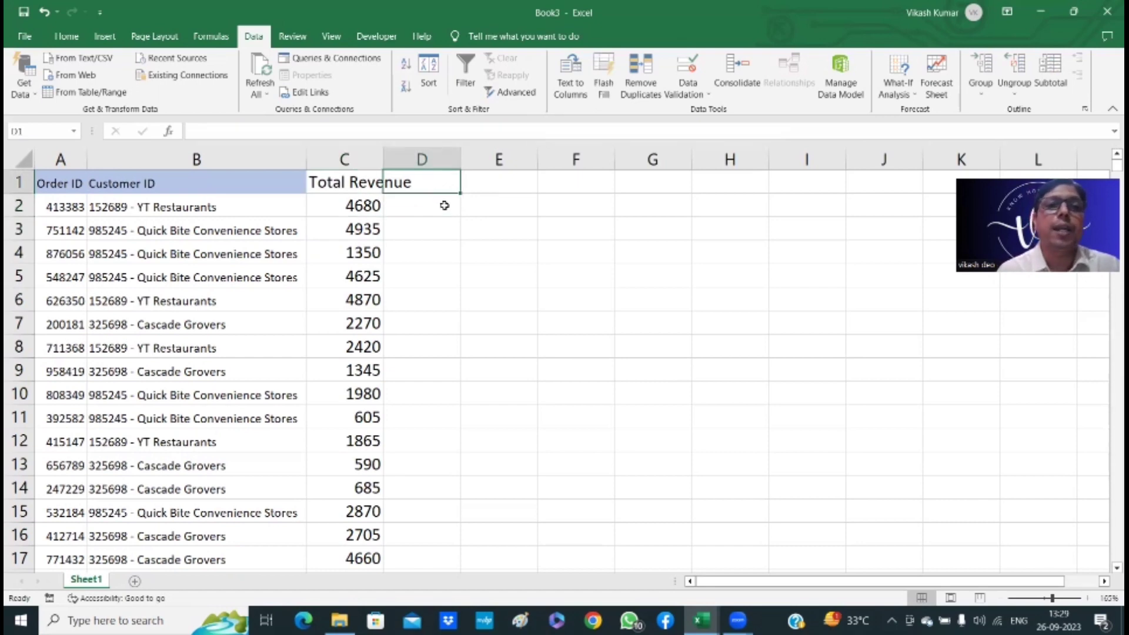
left_click(426, 215)
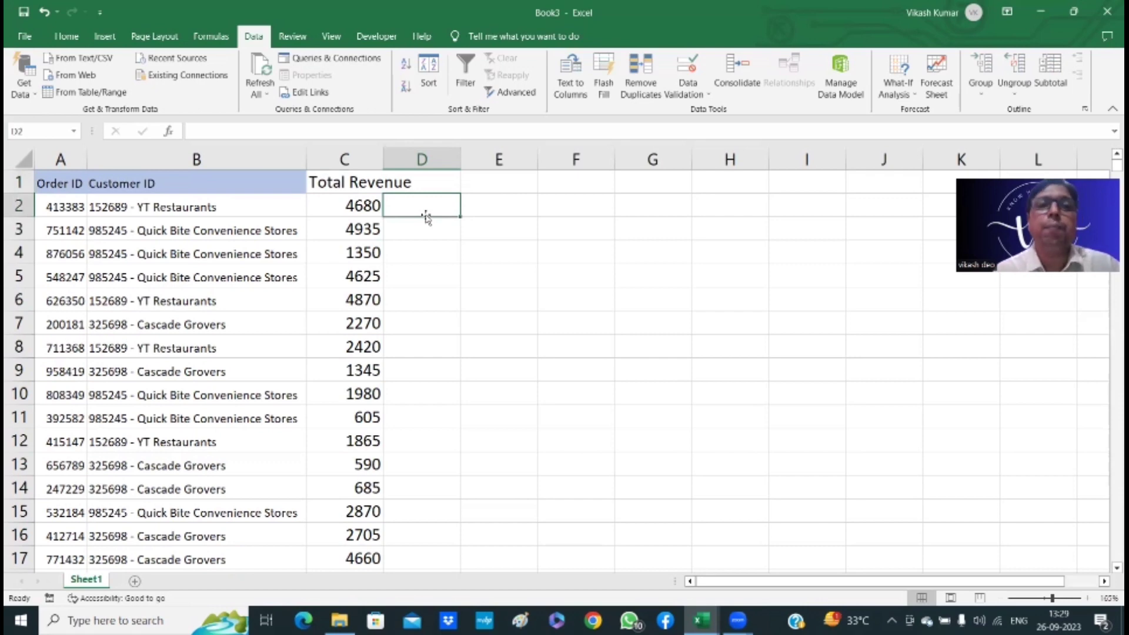
Step: Review the Order ID and CID columns on the 2017 order workbook's Order Data sheet and return to the new workbook
key("alt+Tab")
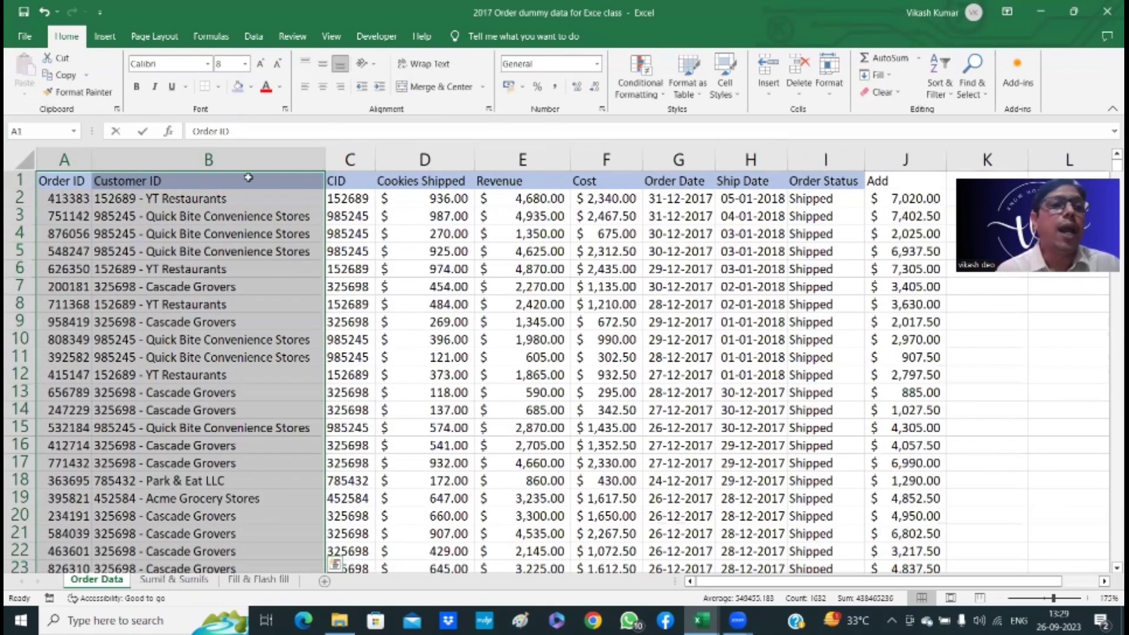
left_click(72, 181)
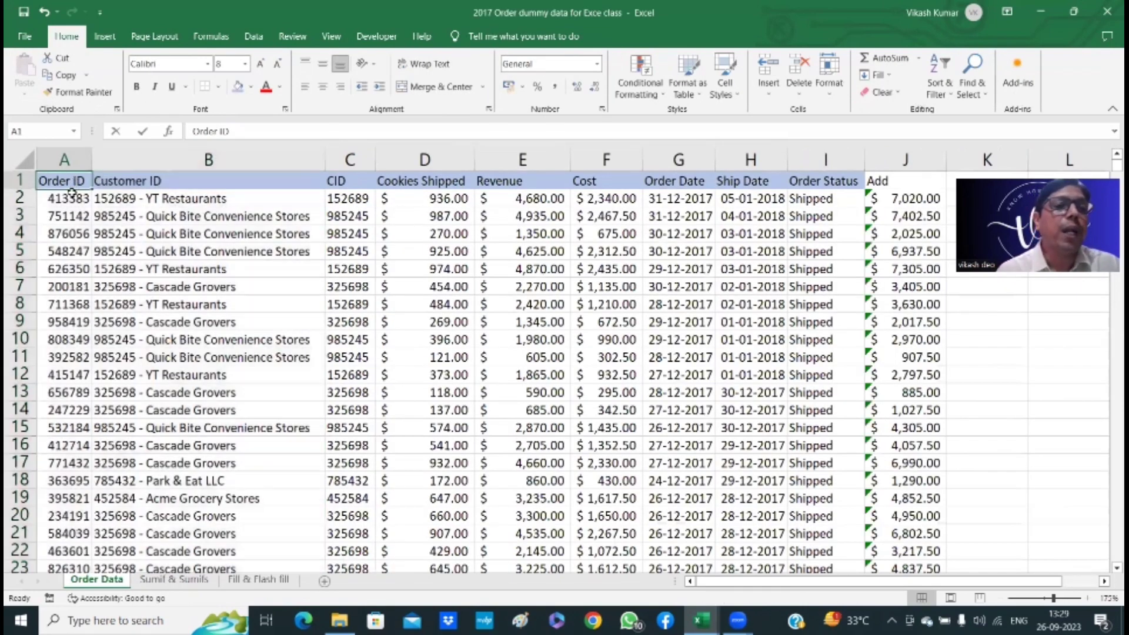
left_click(73, 197)
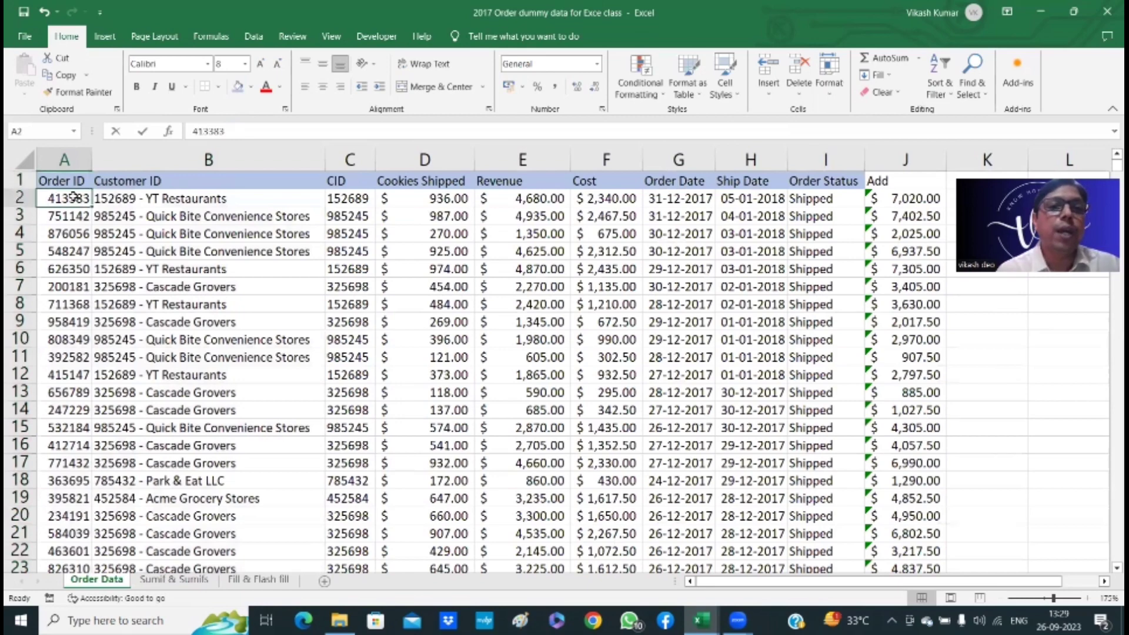
left_click(342, 203)
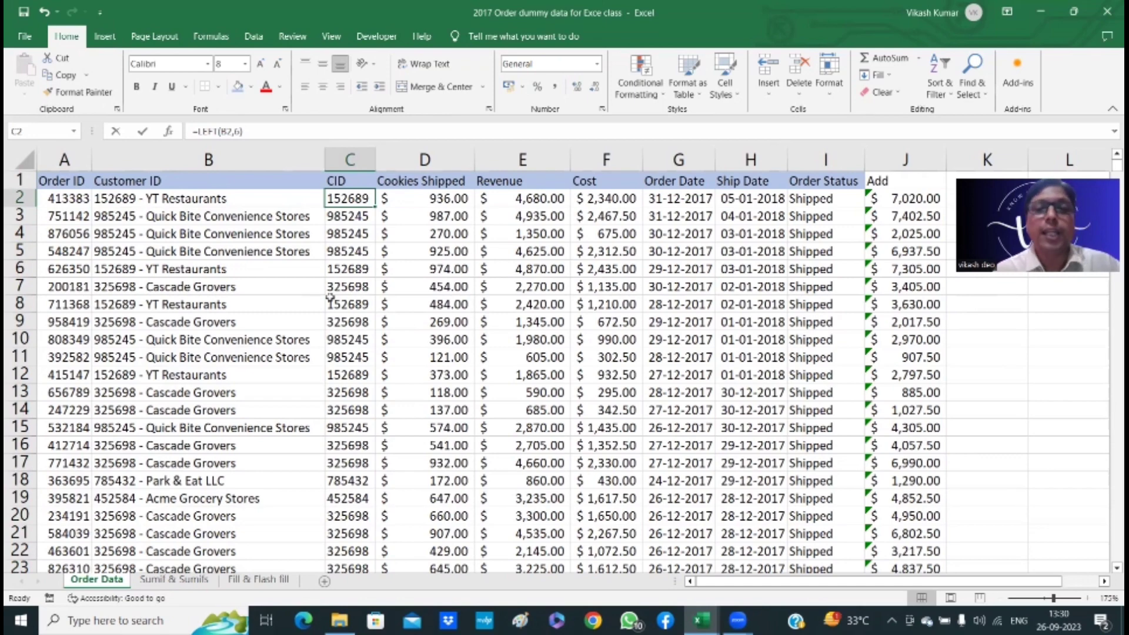
key("alt+Tab")
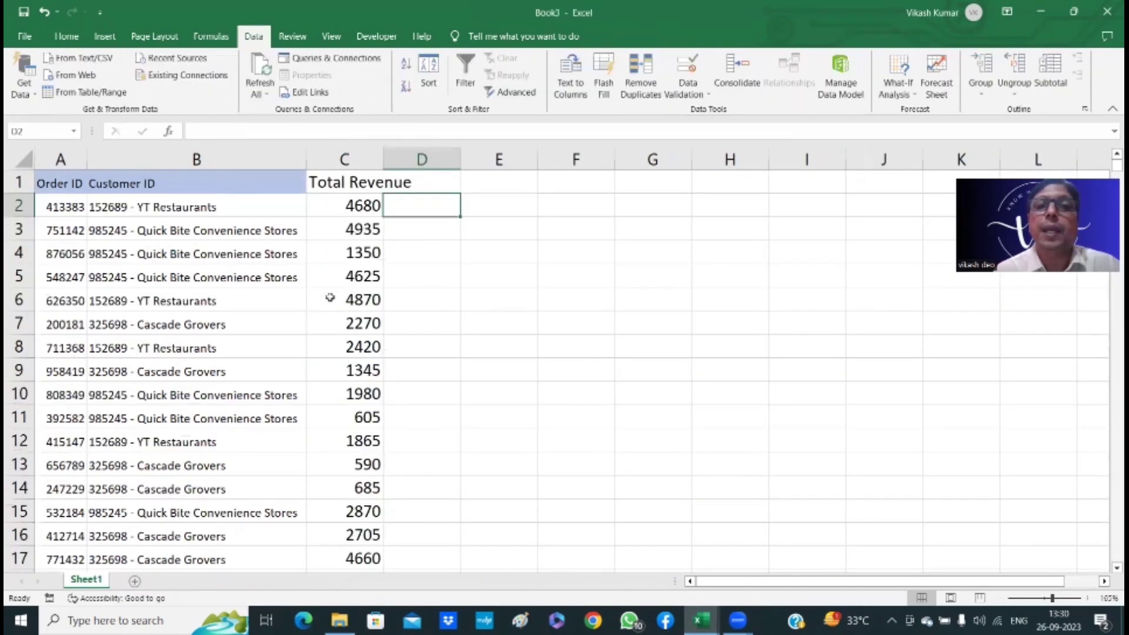